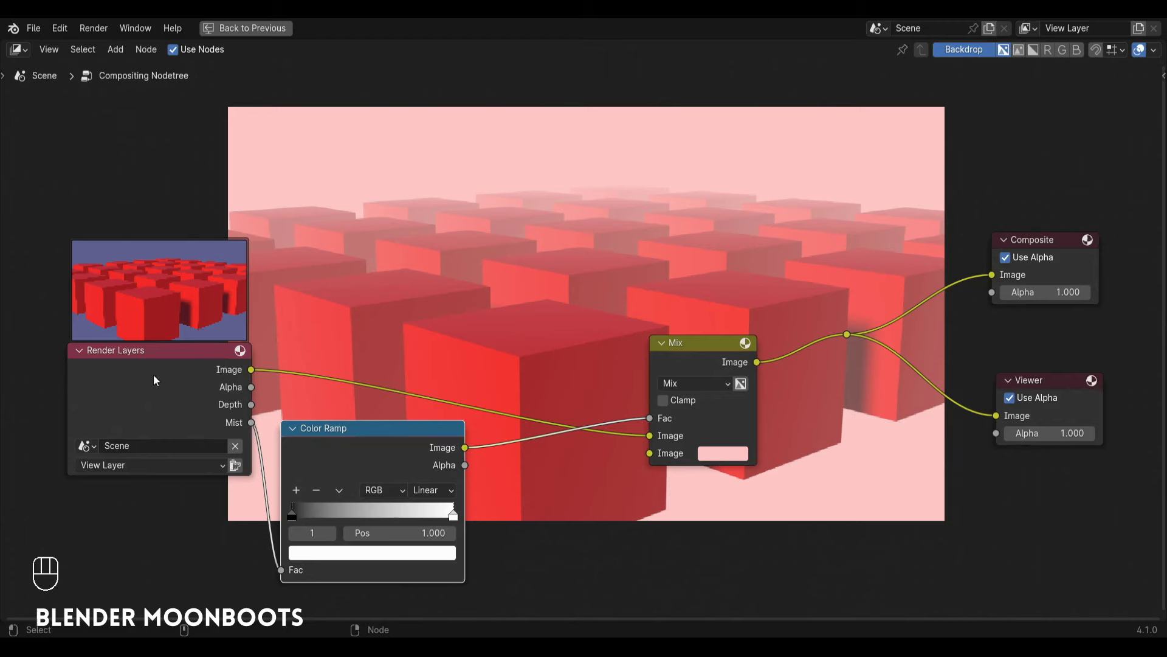
Step: Move the black stop of the mist Color Ramp slightly inward in the compositor
mouse_move(292, 516)
mouse_down()
mouse_move(324, 512)
mouse_move(314, 512)
mouse_up()
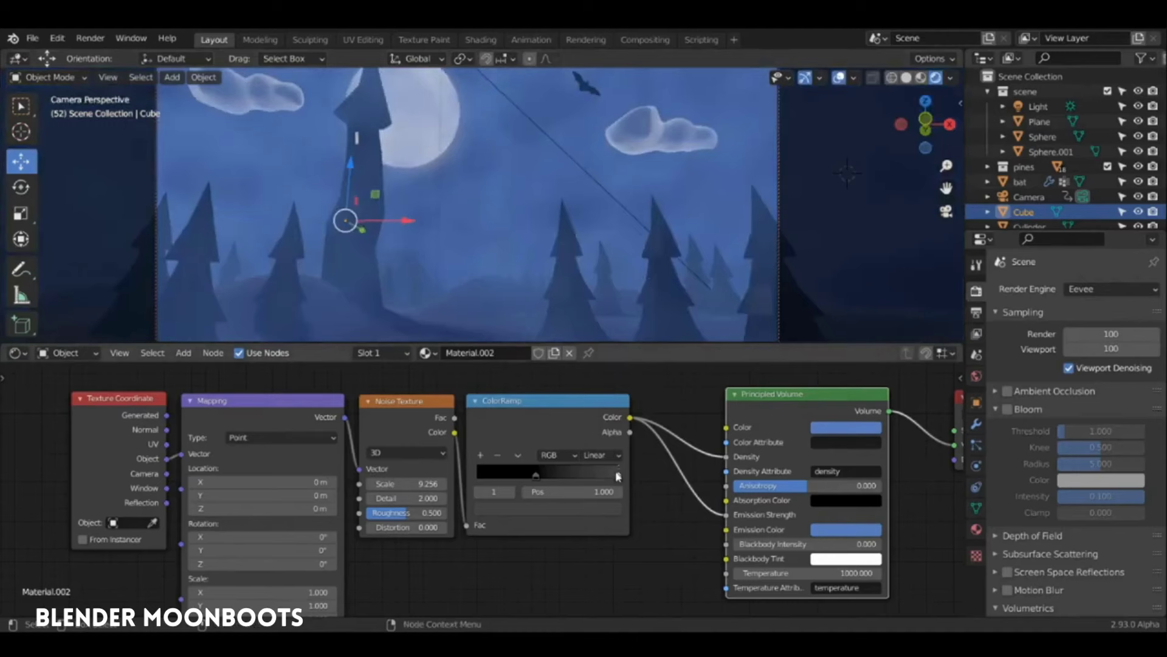
Step: Move the dark stop of the fog volume's ColorRamp to about 0.56 and adjust the Noise Texture scale
drag(535, 475, 558, 483)
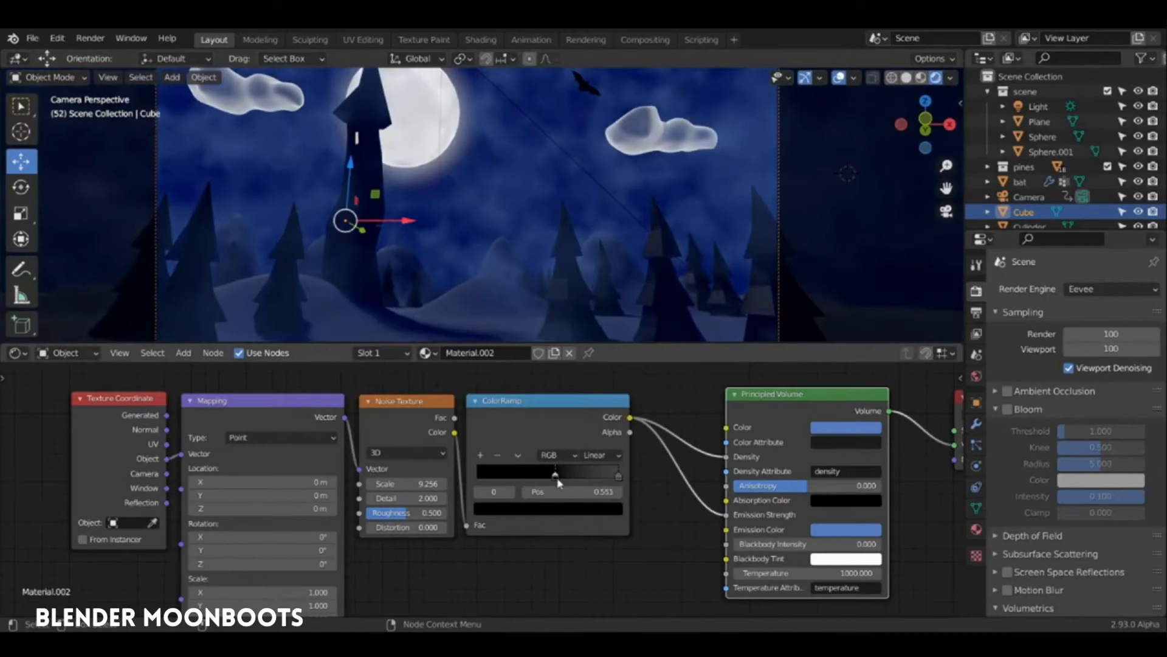
drag(558, 479, 558, 479)
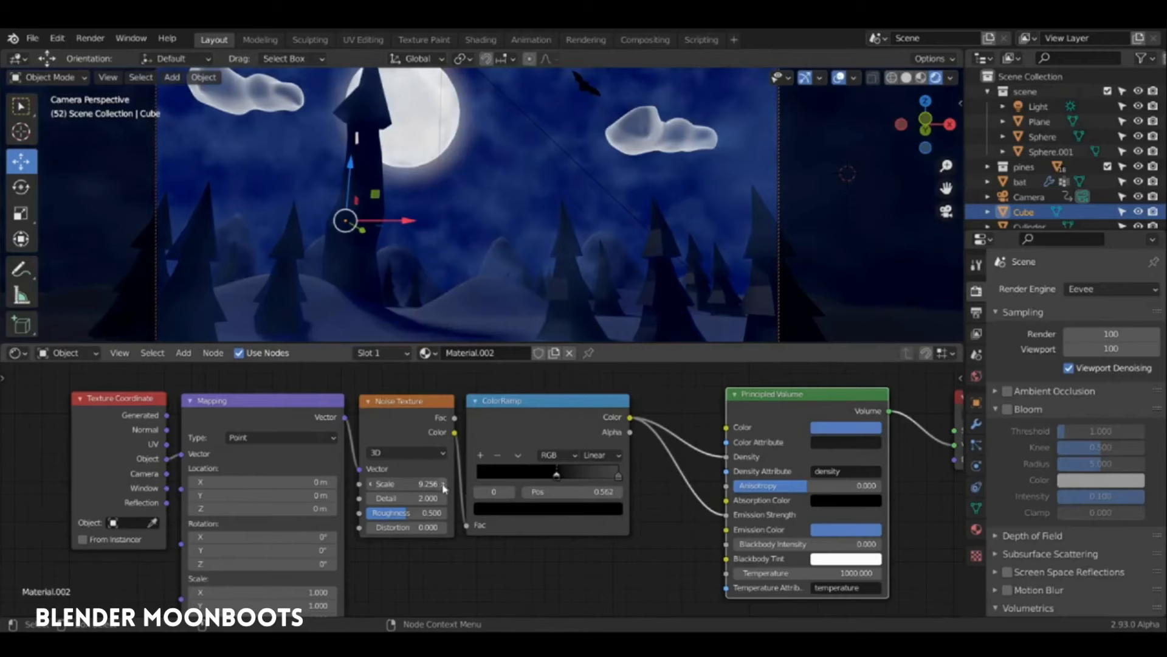
drag(444, 484, 381, 499)
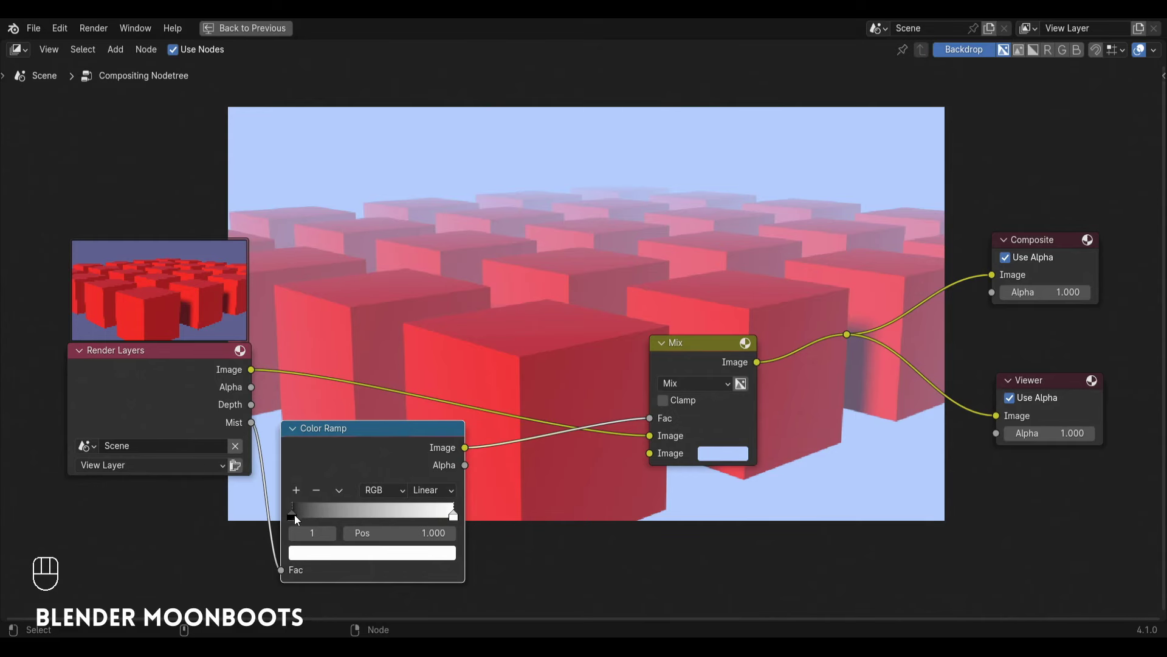
Step: Move both the black and white stops of the compositor's mist Color Ramp slightly inward
mouse_move(294, 514)
mouse_down()
mouse_move(319, 513)
mouse_move(309, 511)
mouse_up()
drag(453, 516, 435, 517)
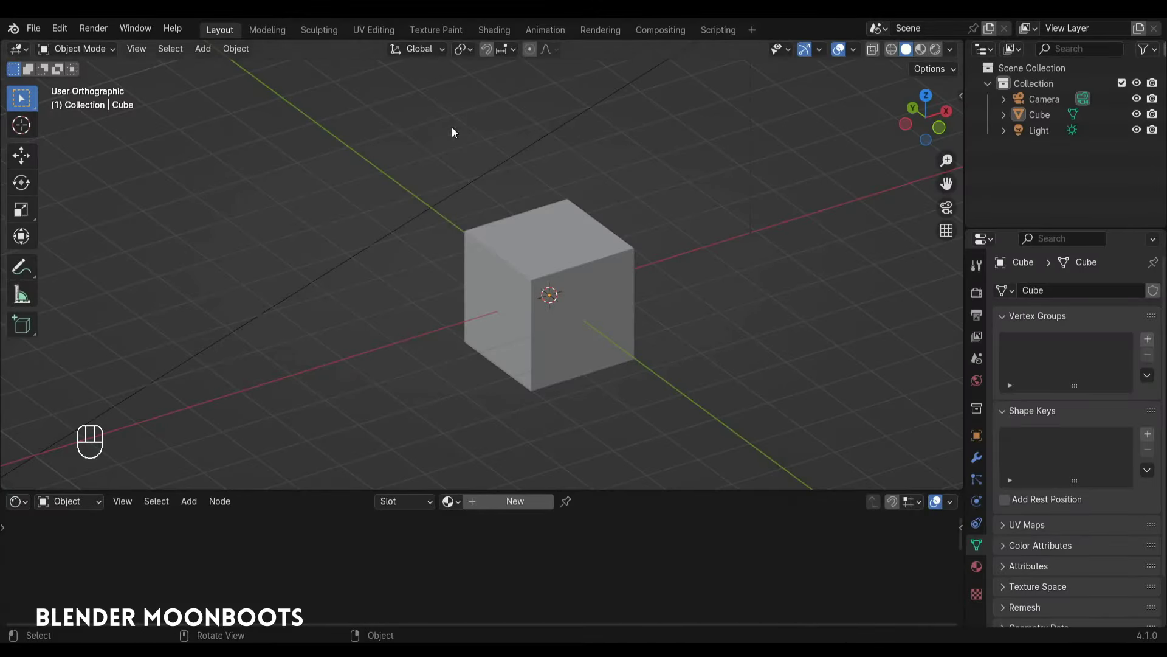
Step: Give the cube a new material in the Shader Editor and enlarge the node area
click(553, 301)
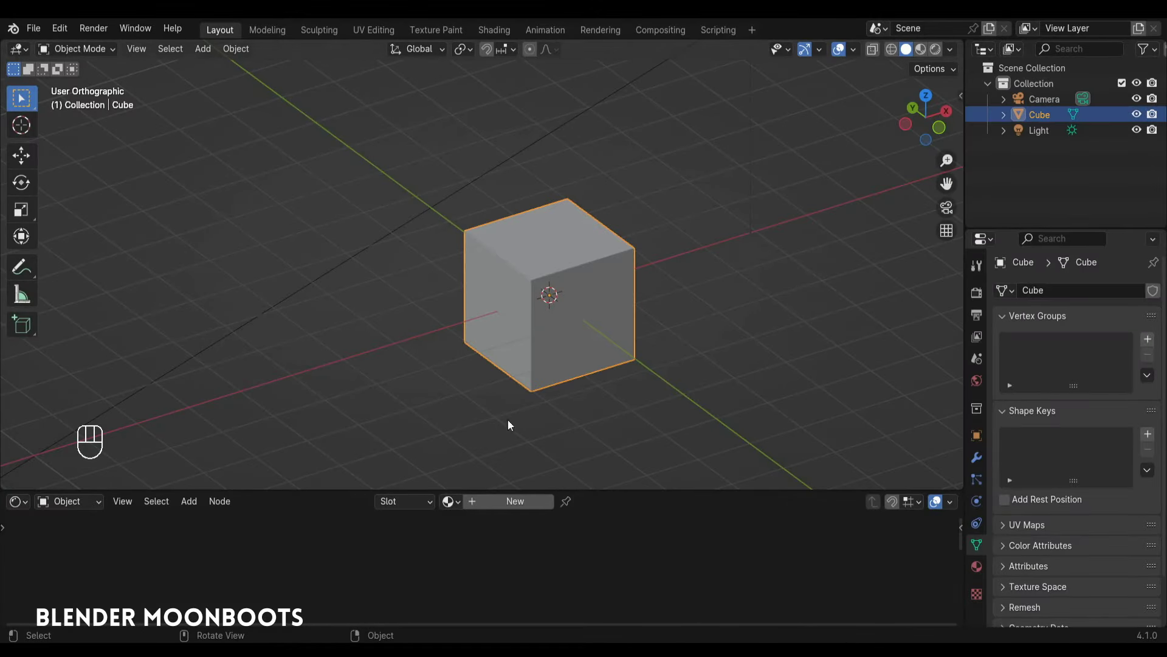
click(17, 501)
click(52, 450)
click(504, 500)
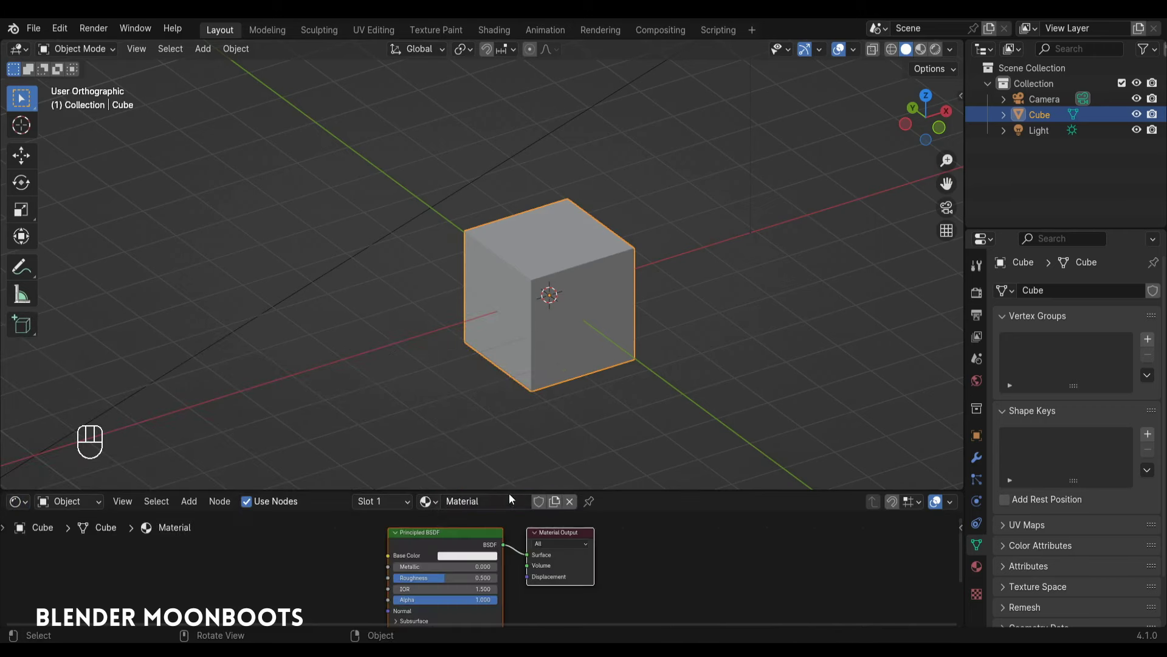
drag(507, 490, 505, 391)
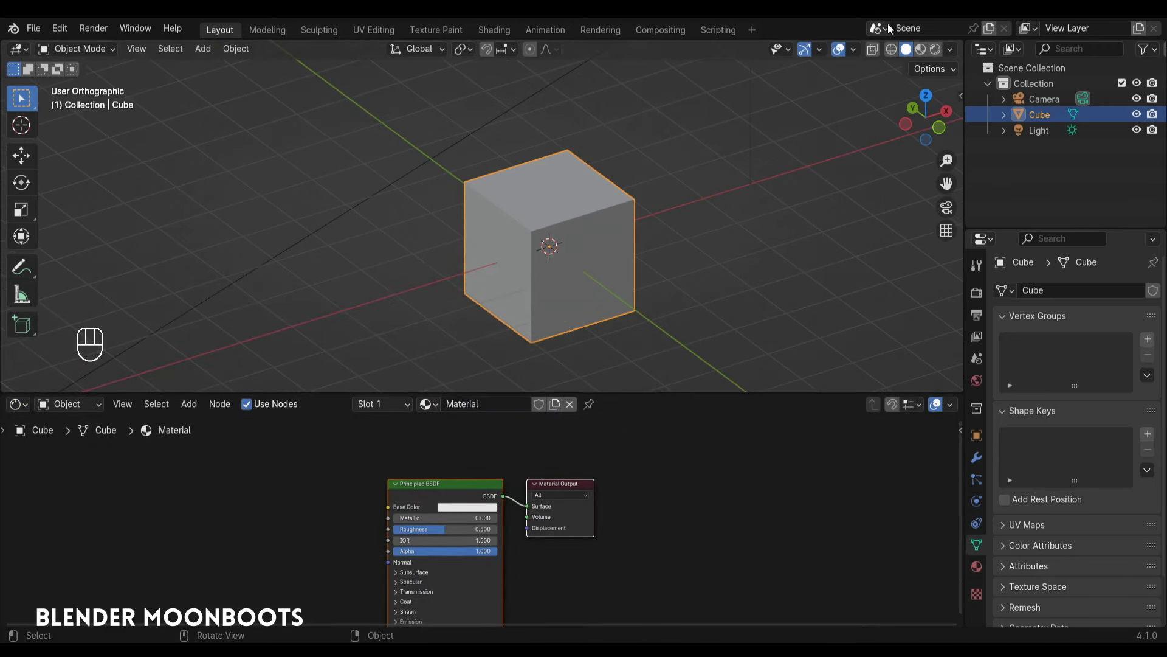
Step: Show the viewport in rendered shading and set the cube material's base color to fully saturated red
click(937, 50)
click(477, 507)
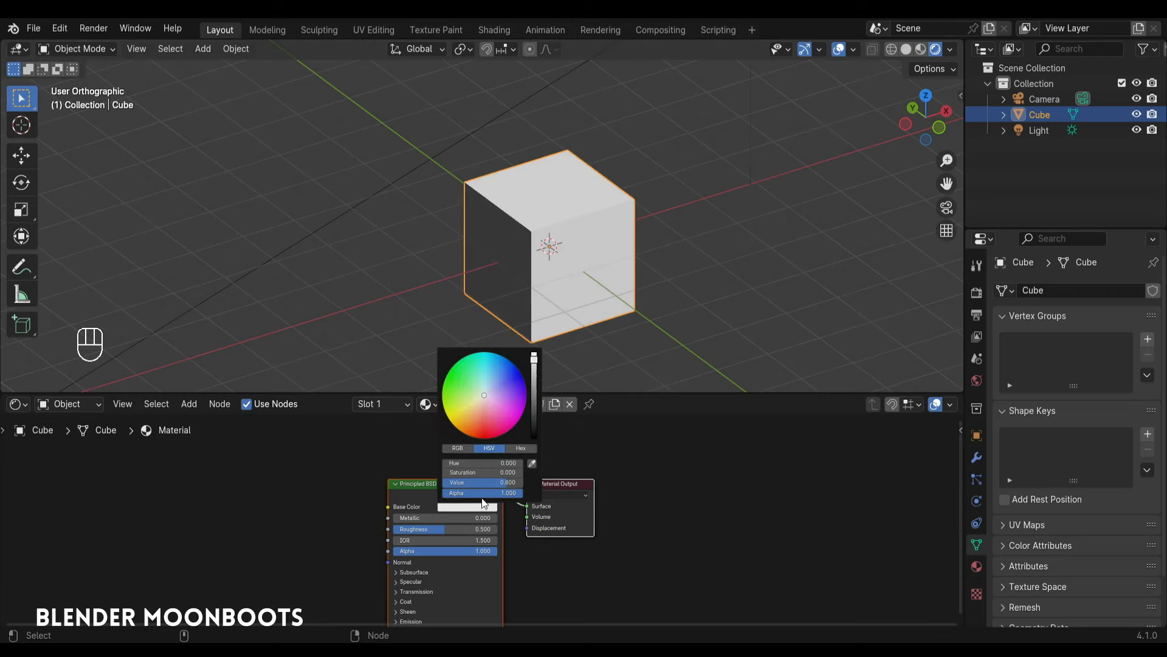
drag(477, 422, 480, 443)
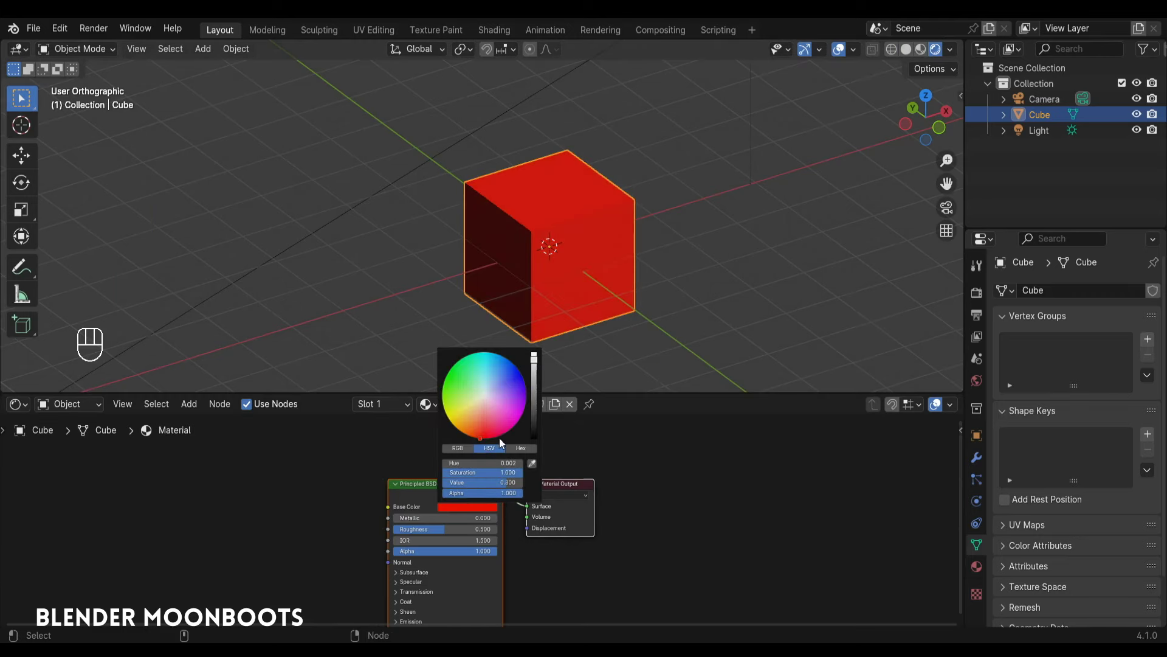
Step: Make a linked duplicate of the cube about 3.3 m along X and repeat it three times for a row of five
shift+middle_drag(599, 293, 479, 257)
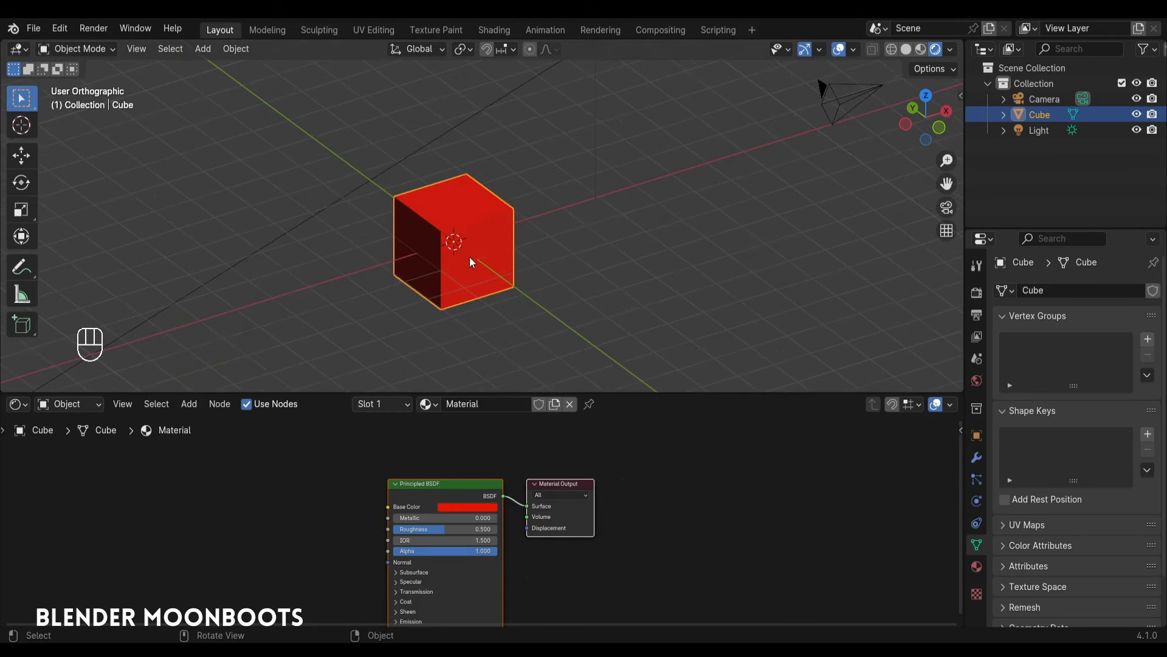
key(alt+d)
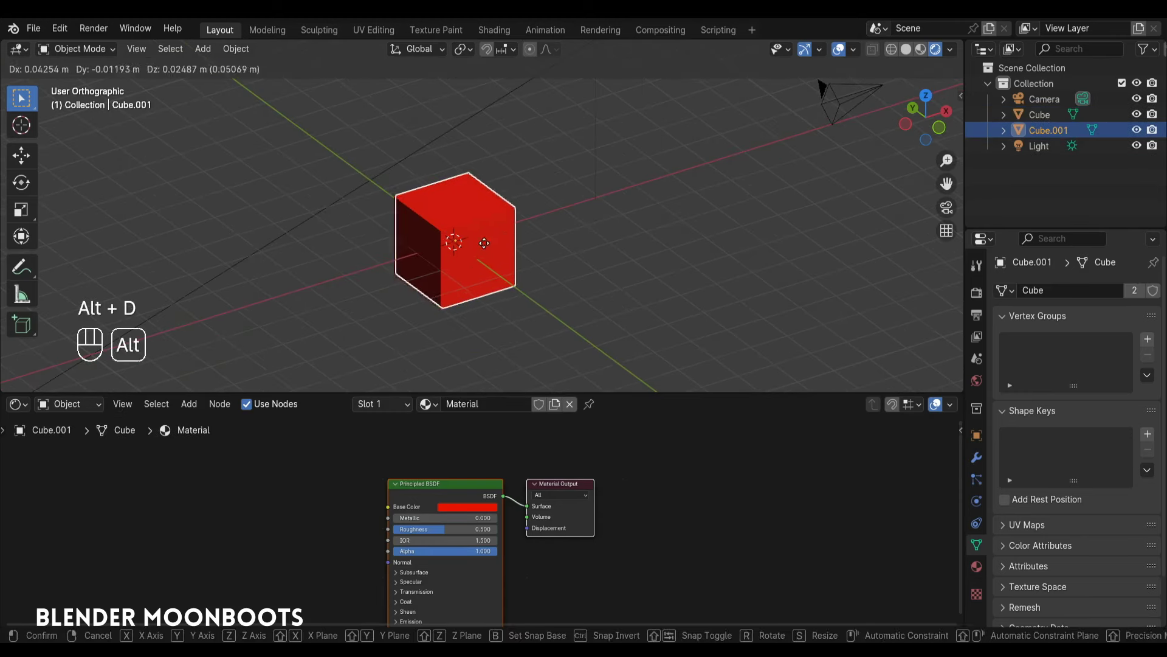
key(x)
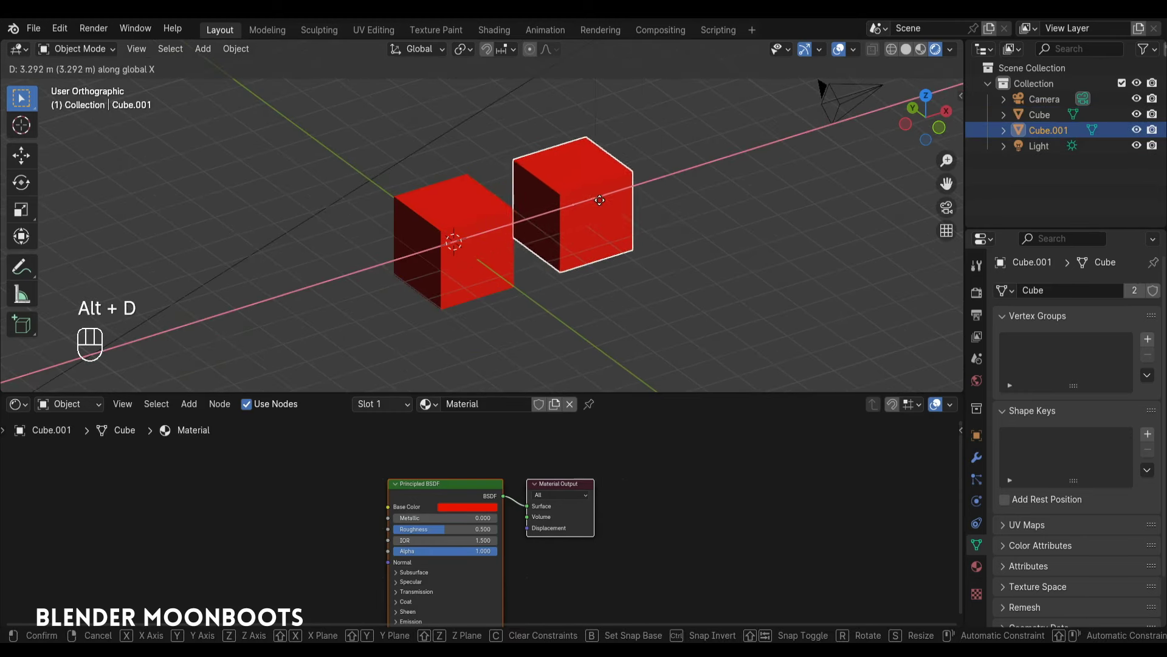
click(602, 196)
ctrl+alt+drag(602, 195, 603, 227)
key(shift+r)
key(shift+r)
key(shift+r)
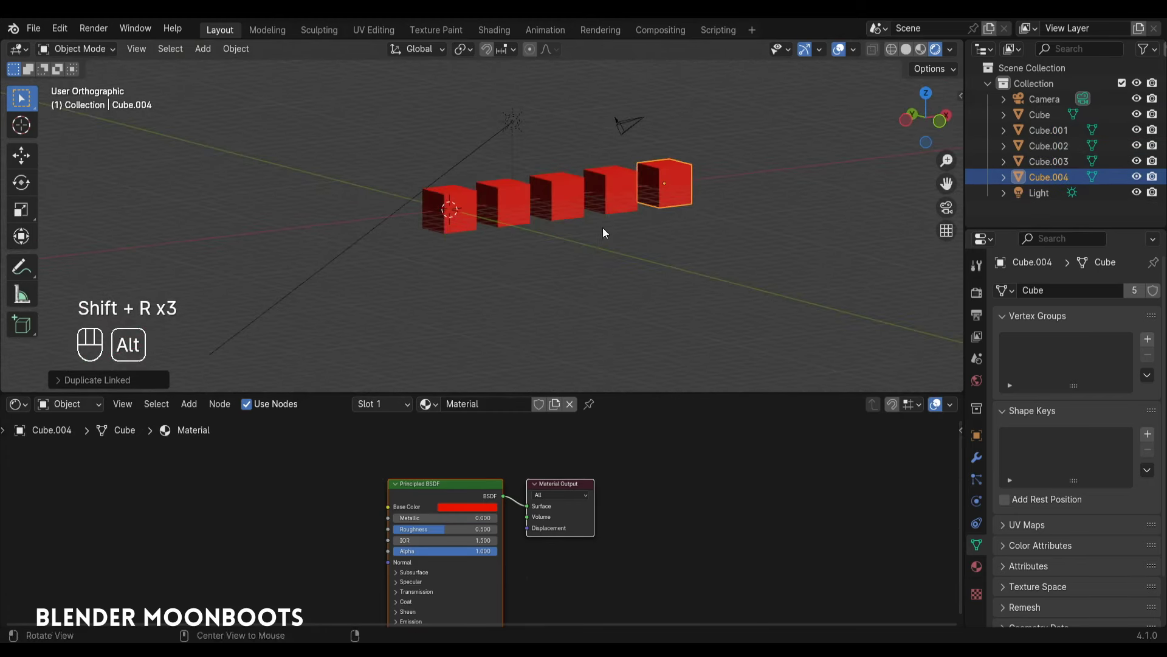
Step: Make a linked duplicate of the whole cube row along Y and repeat it three times for a 5 by 5 grid
drag(727, 208, 460, 205)
alt+drag(459, 204, 604, 210)
key(alt+d)
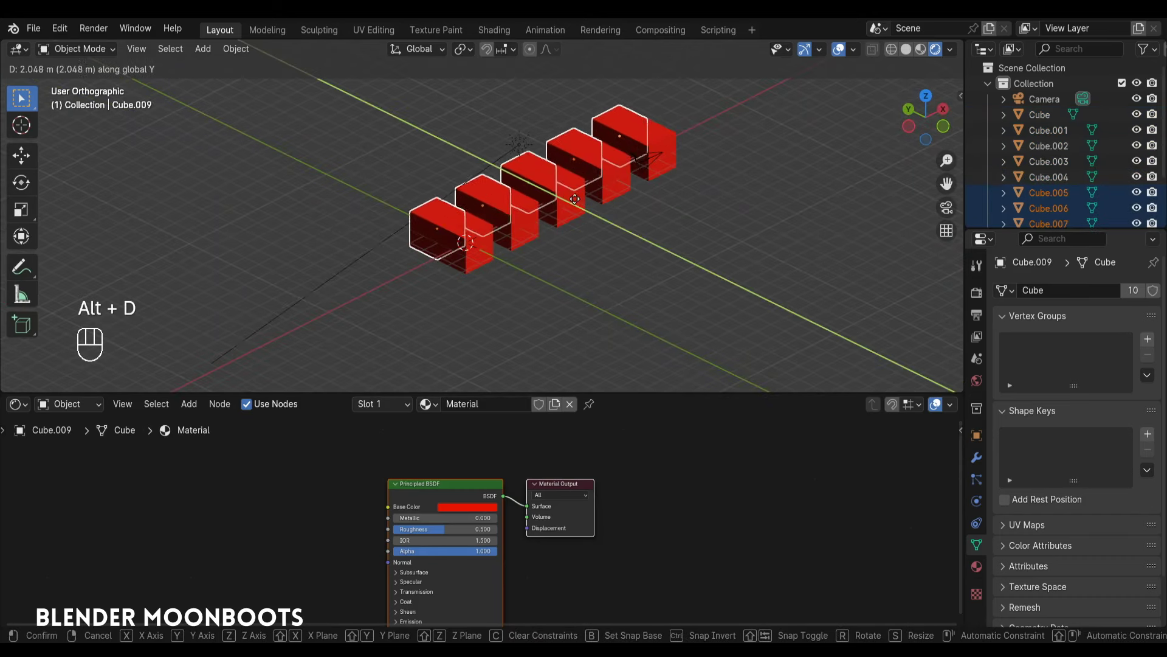
click(559, 194)
key(shift+r)
key(shift+r)
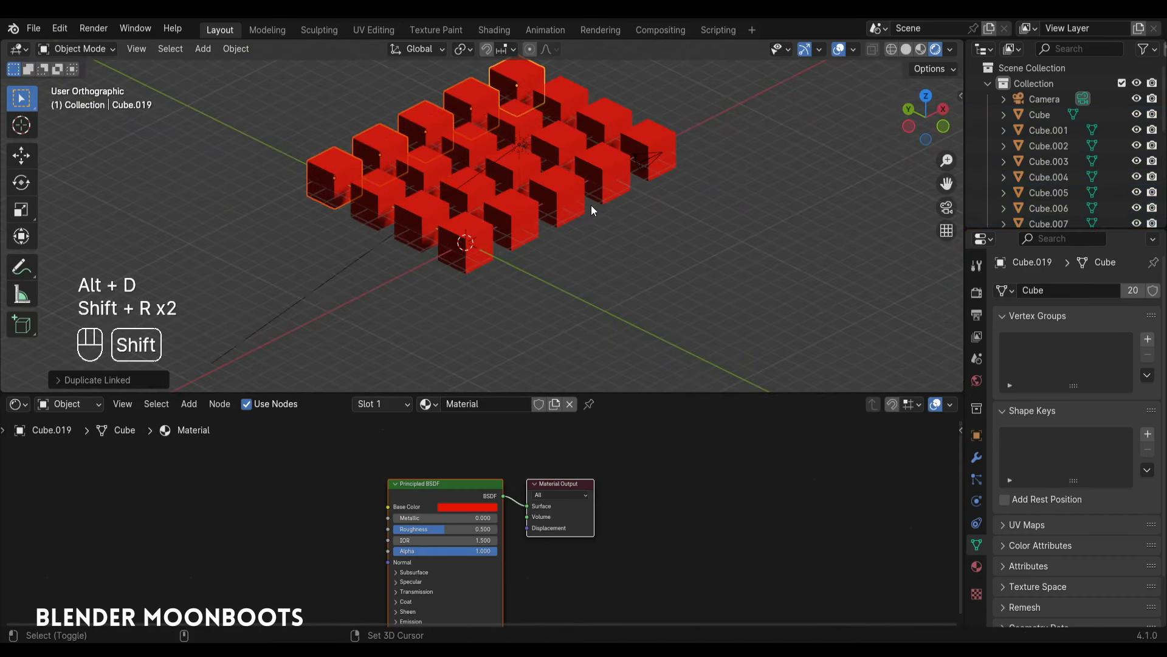
key(shift+r)
Step: Select the camera behind the cube grid and switch the viewport to look through it
alt+drag(591, 218, 583, 196)
alt+shift+drag(582, 195, 585, 223)
click(579, 130)
ctrl+alt+drag(592, 145, 615, 163)
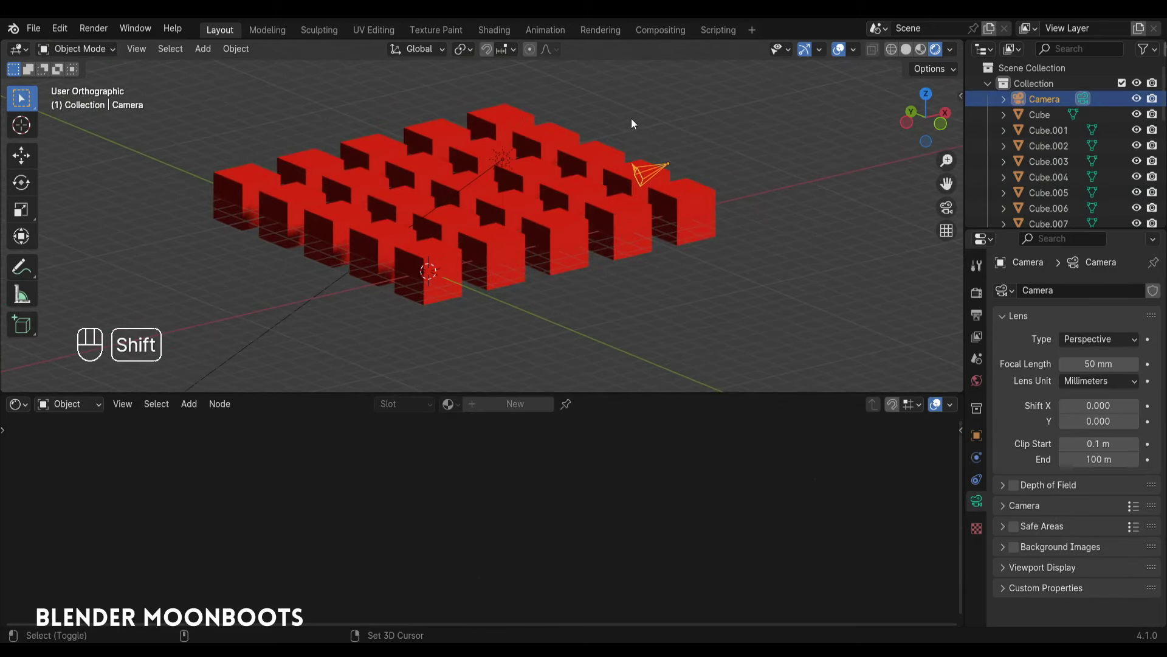
key(shift+a)
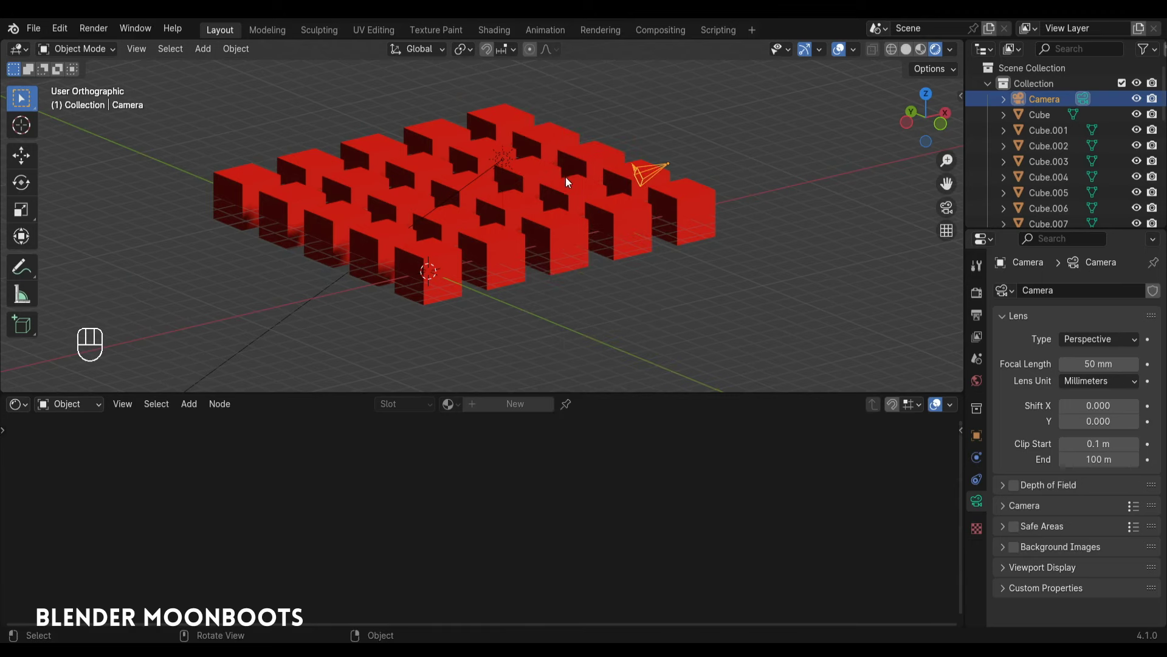
key(KP_0)
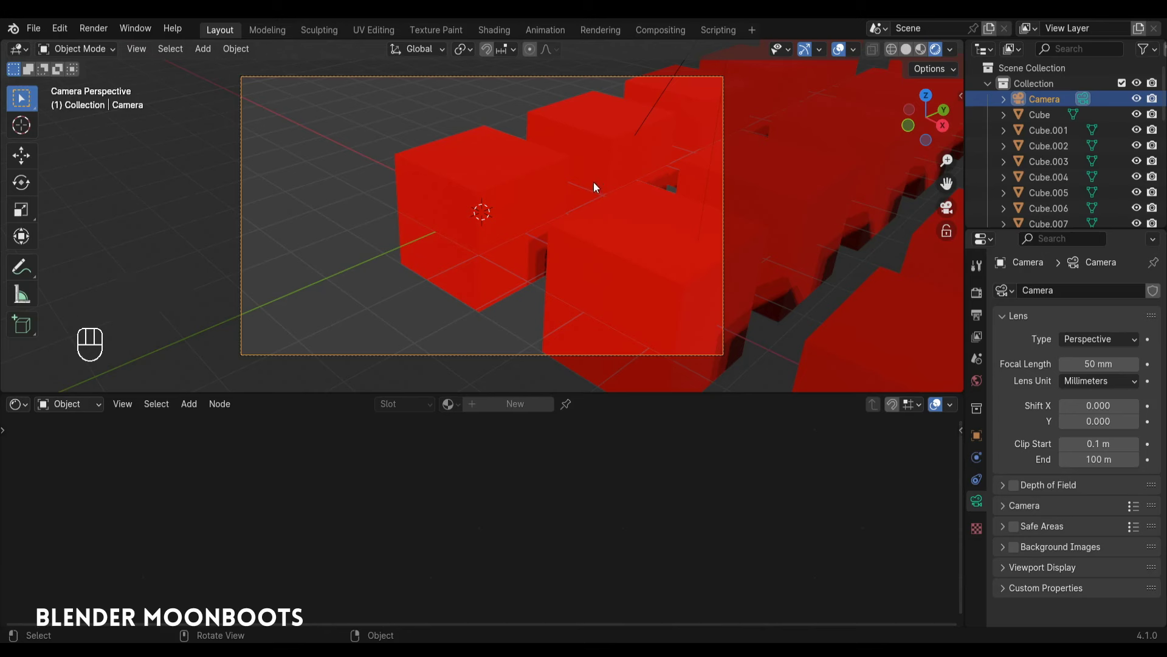
Step: Enable the Camera to View lock so that navigating the viewport moves the camera
key(n)
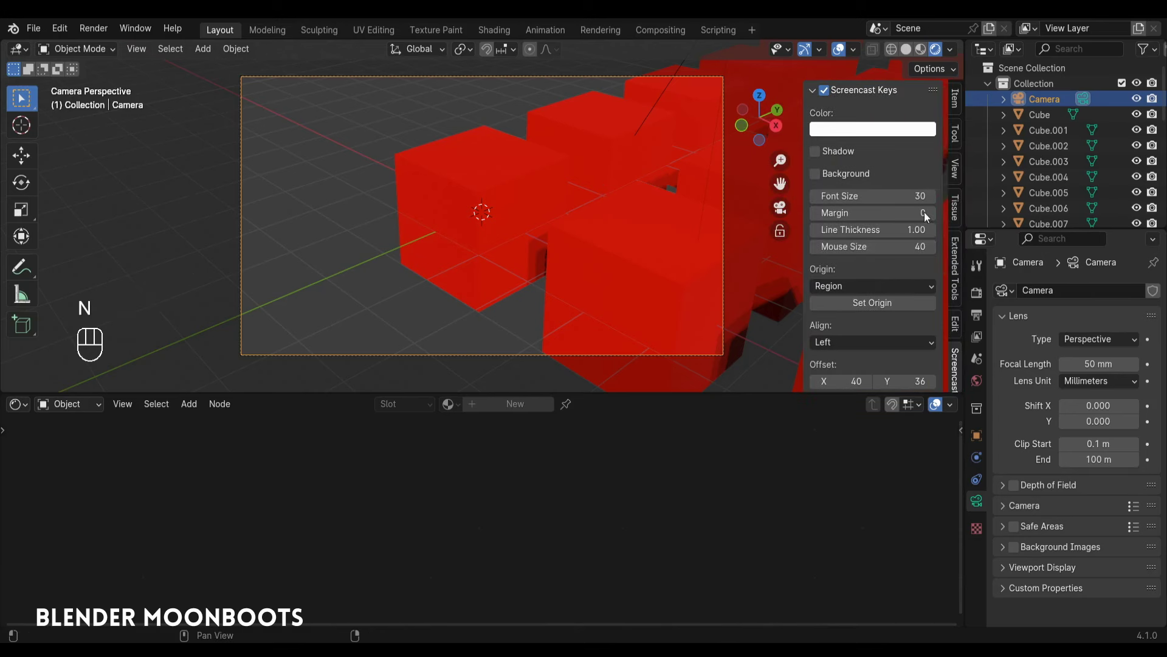
click(955, 172)
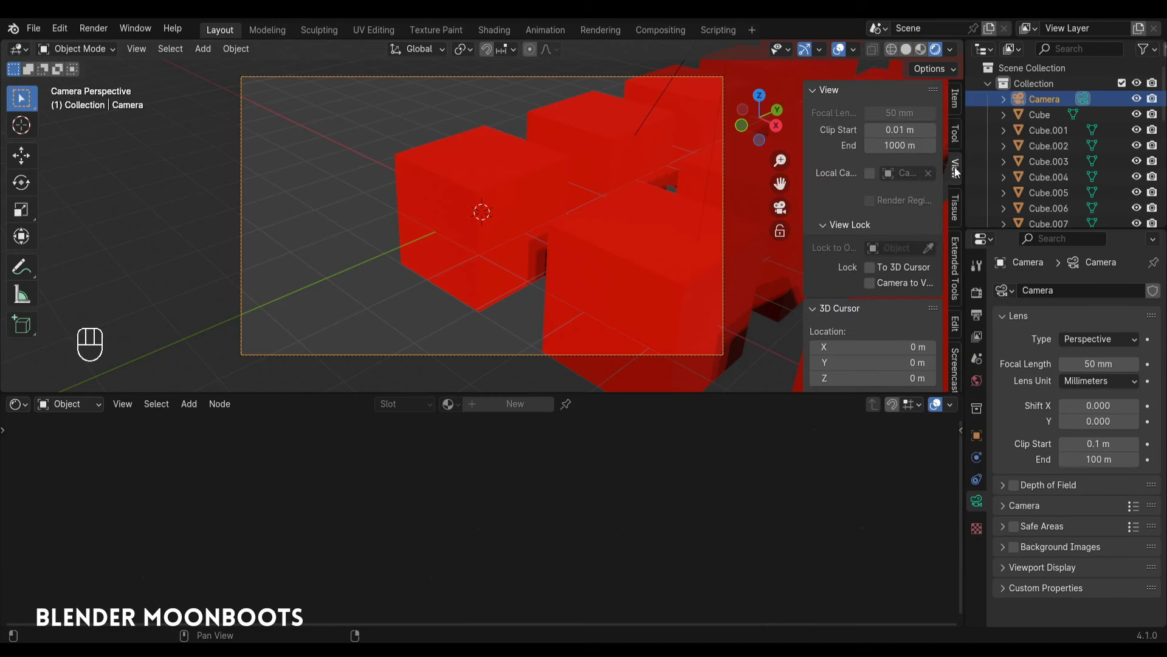
click(870, 283)
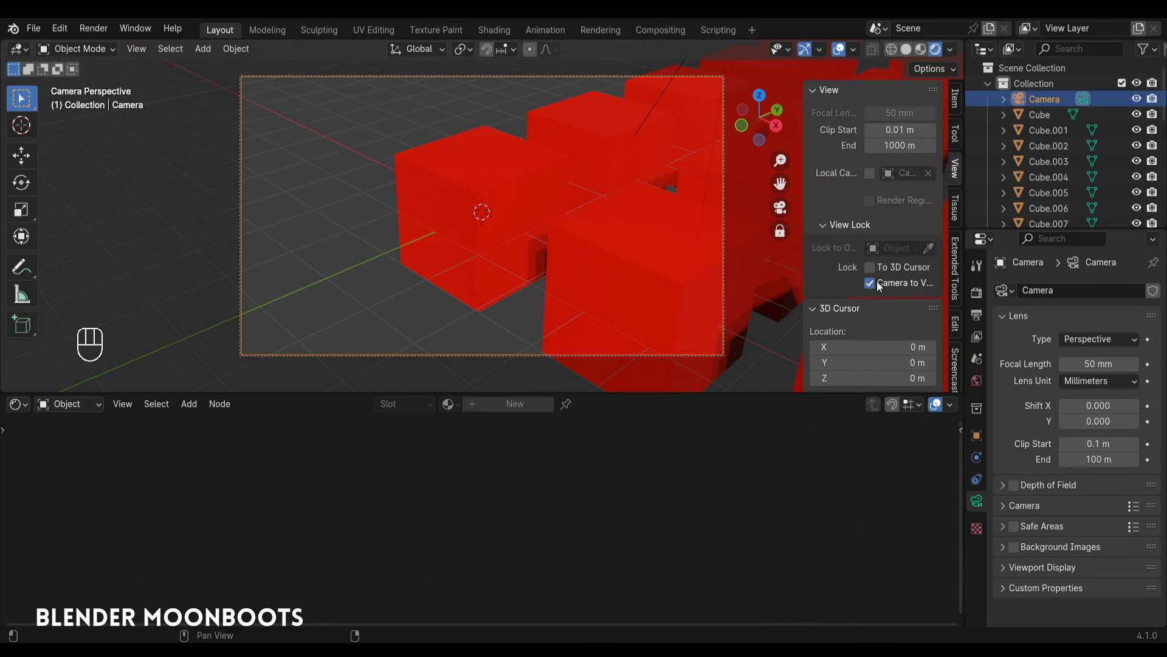
key(n)
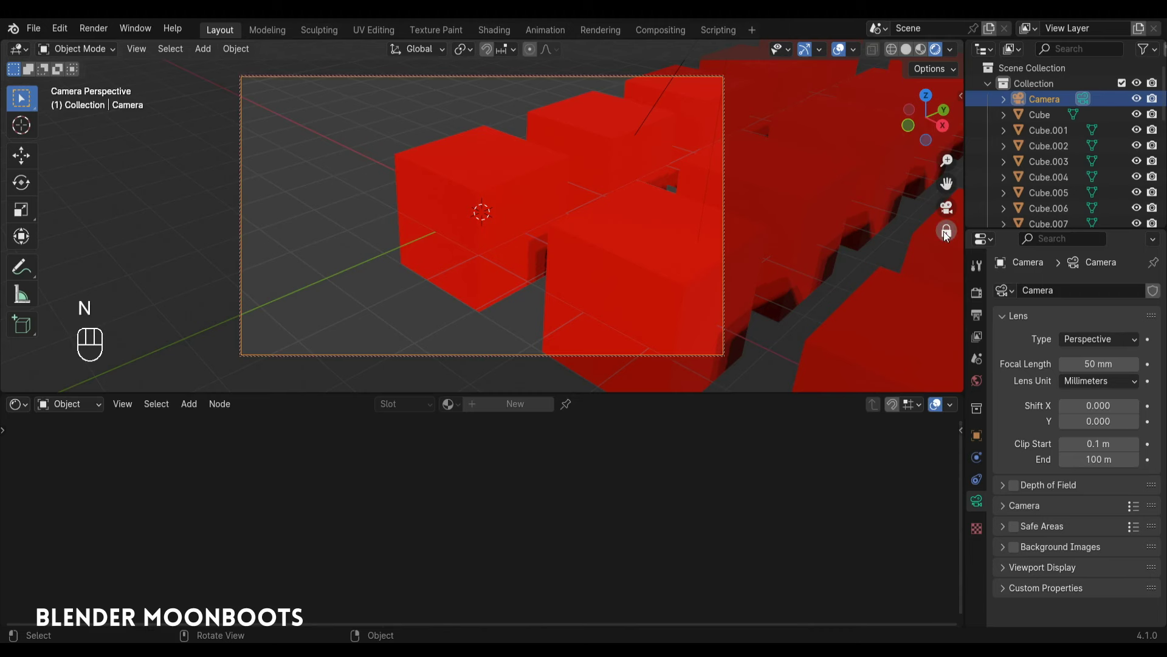
Step: Reposition the locked camera to frame the cube grid from a low corner angle, with the rows receding into the distance
click(949, 232)
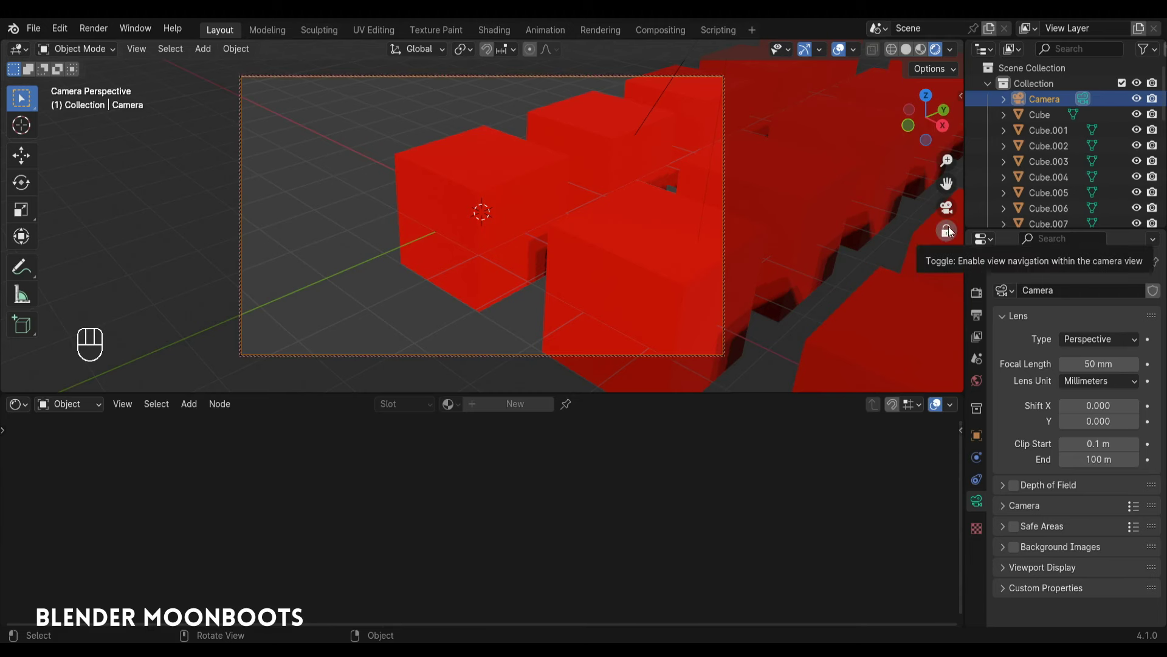
alt+drag(590, 232, 724, 223)
ctrl+alt+drag(723, 223, 728, 202)
click(568, 265)
mouse_move(568, 268)
alt+mouse_down()
mouse_move(526, 308)
mouse_move(557, 255)
alt+mouse_up()
ctrl+alt+drag(556, 255, 763, 243)
ctrl+alt+drag(763, 243, 671, 222)
ctrl+alt+drag(671, 223, 724, 234)
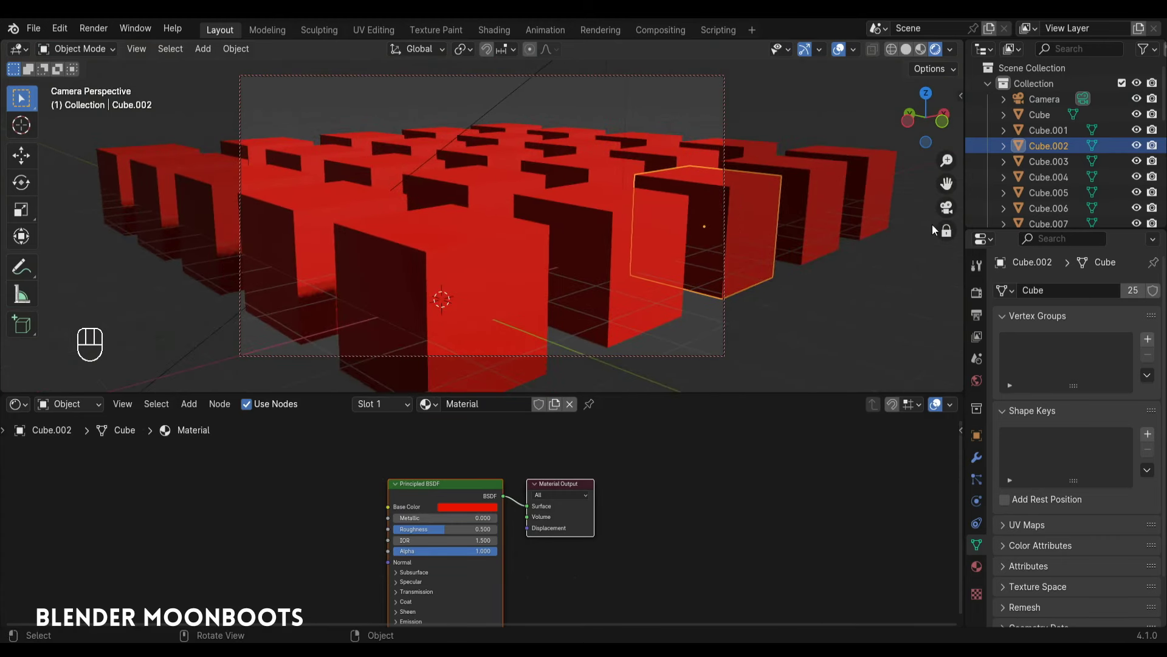
Step: Toggle the camera-to-view lock off and on again, and refine the camera framing around the nearest cube
click(946, 231)
click(946, 231)
click(946, 231)
ctrl+alt+drag(832, 256, 811, 213)
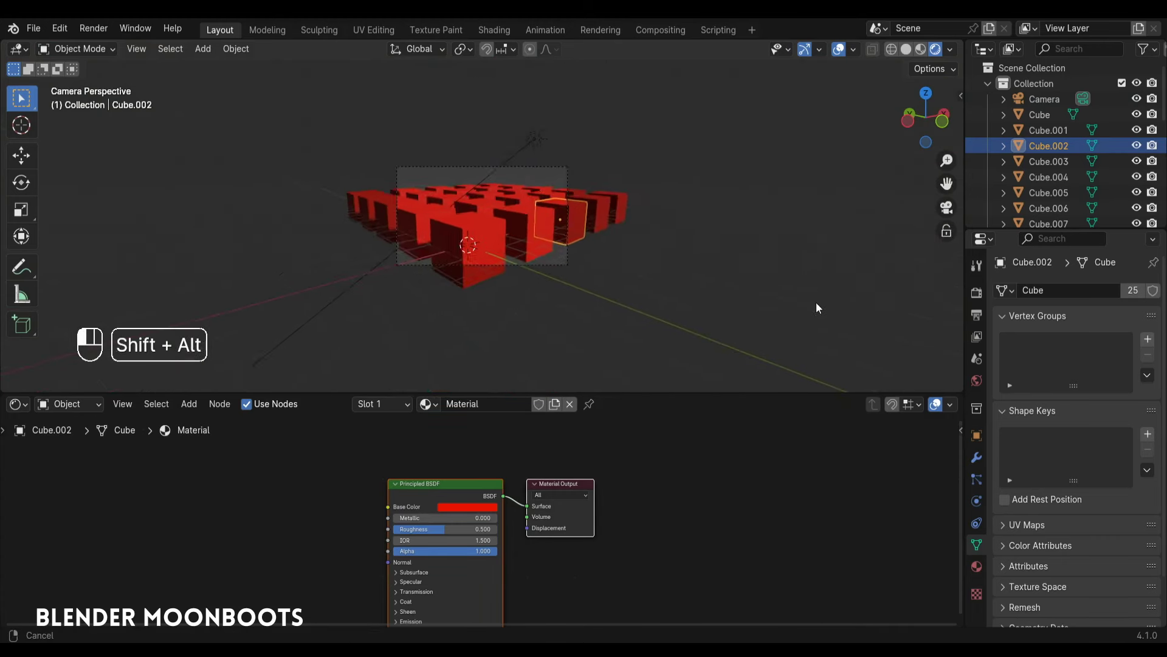
click(947, 230)
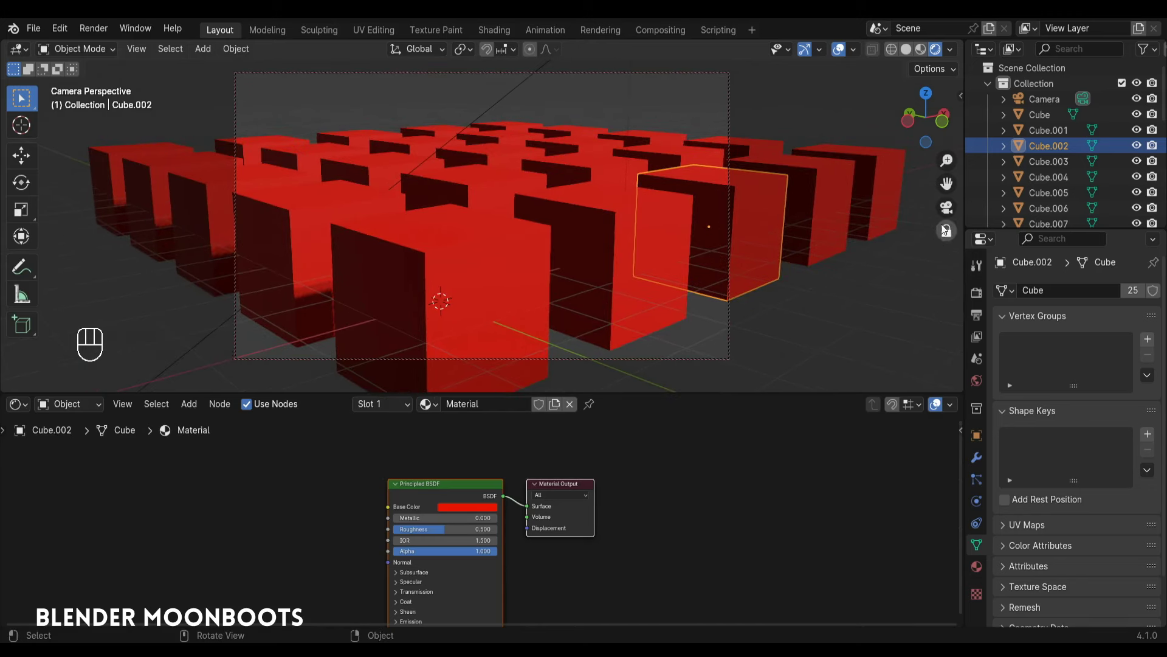
mouse_move(622, 198)
alt+shift+mouse_down()
mouse_move(620, 222)
mouse_move(617, 209)
alt+shift+mouse_up()
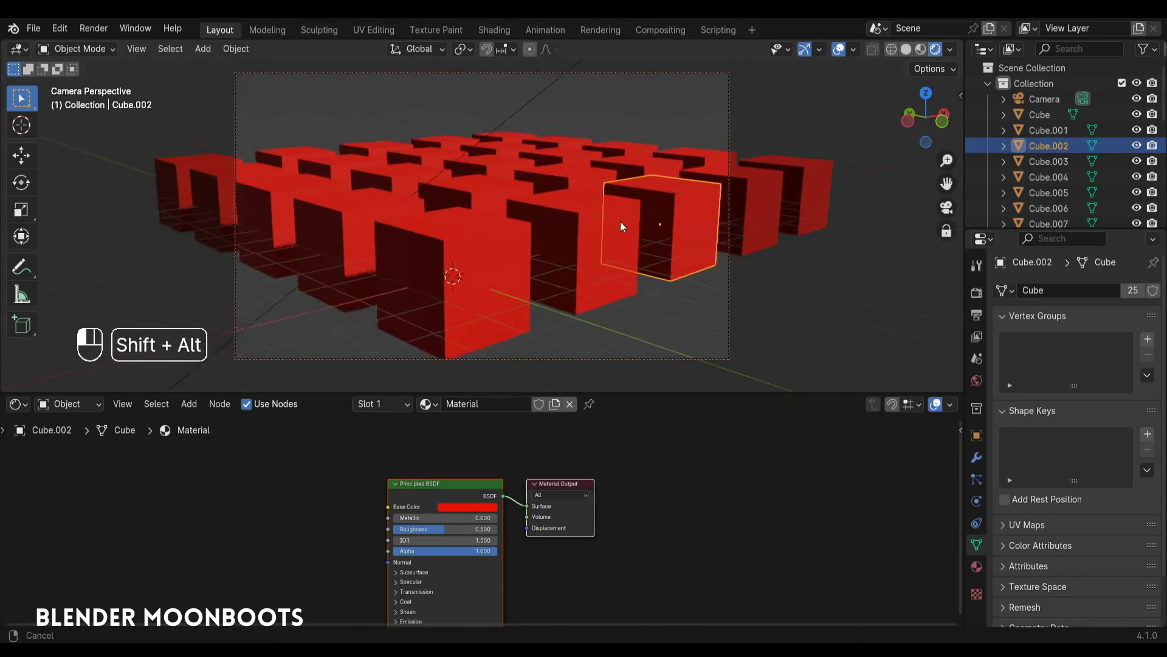
Step: Rotate the sun light about -108° around the global Z axis, plus about -24° in the view plane
click(529, 106)
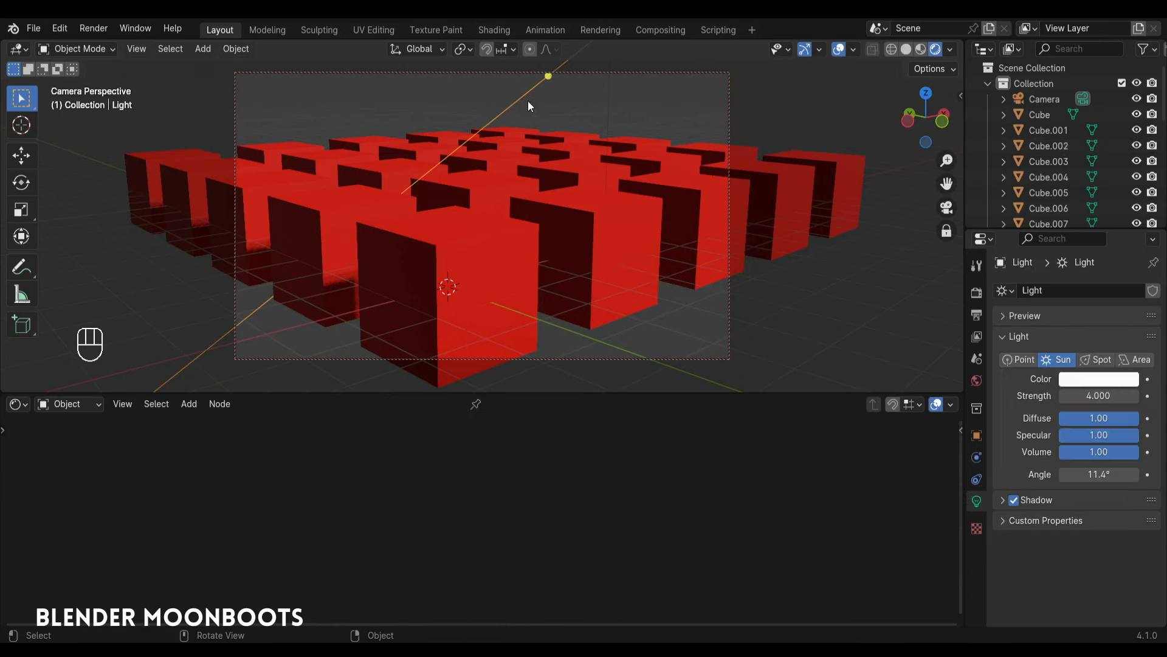
key(r)
key(z)
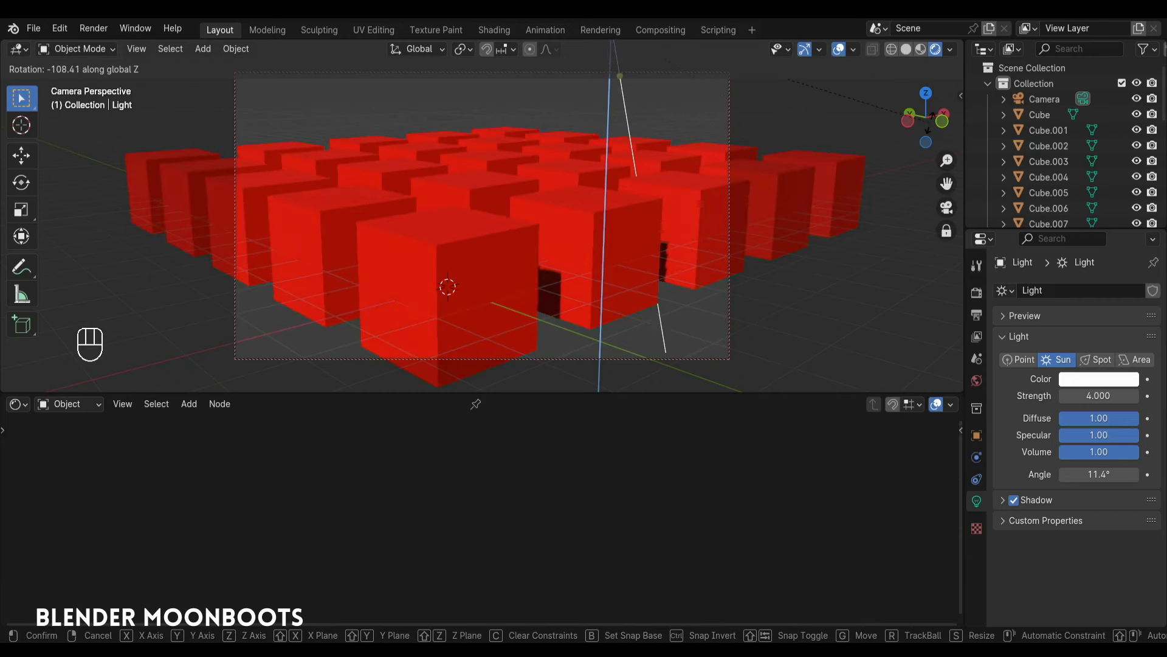
click(776, 174)
key(r)
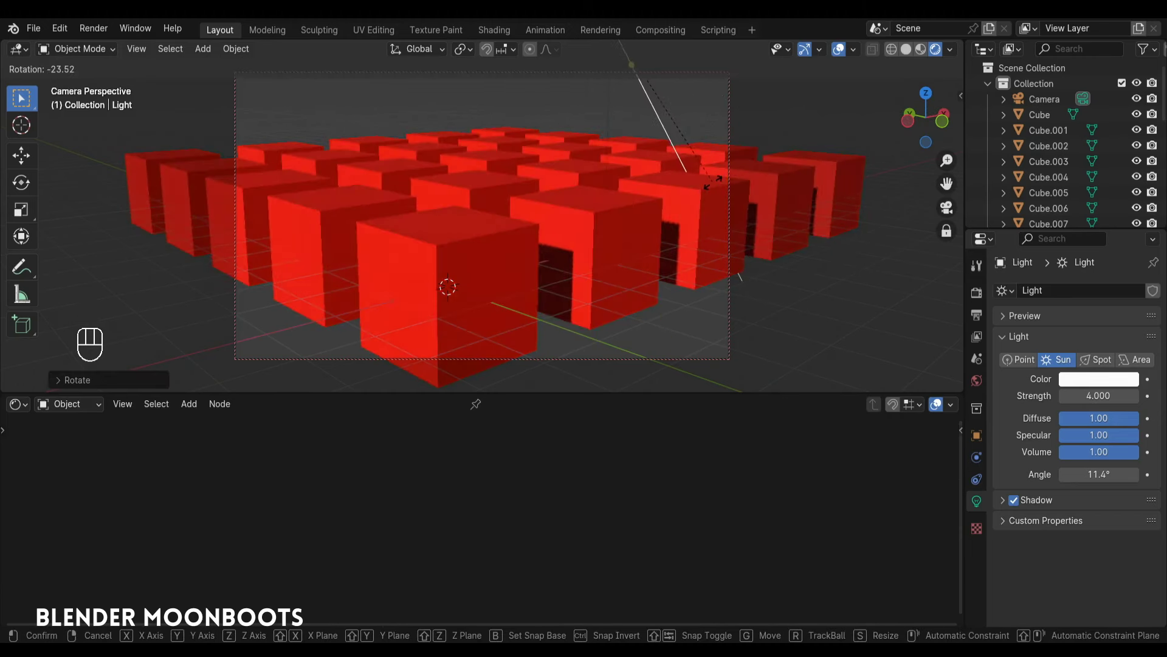
click(717, 180)
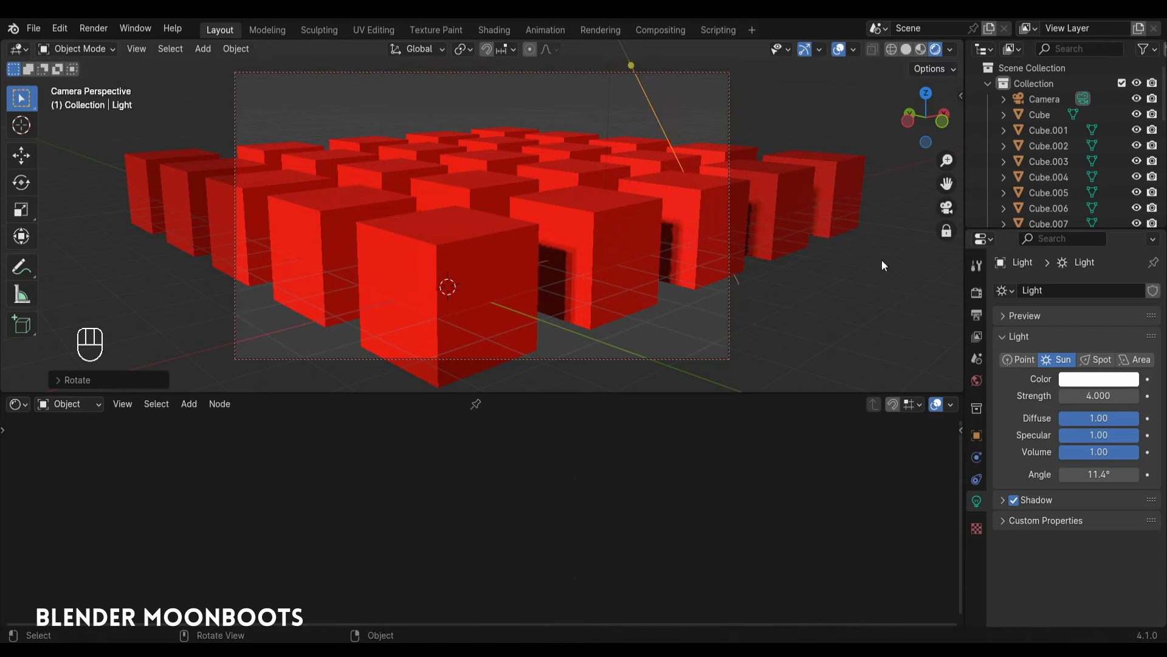
Step: Change the world background color to a muted bluish purple
click(977, 382)
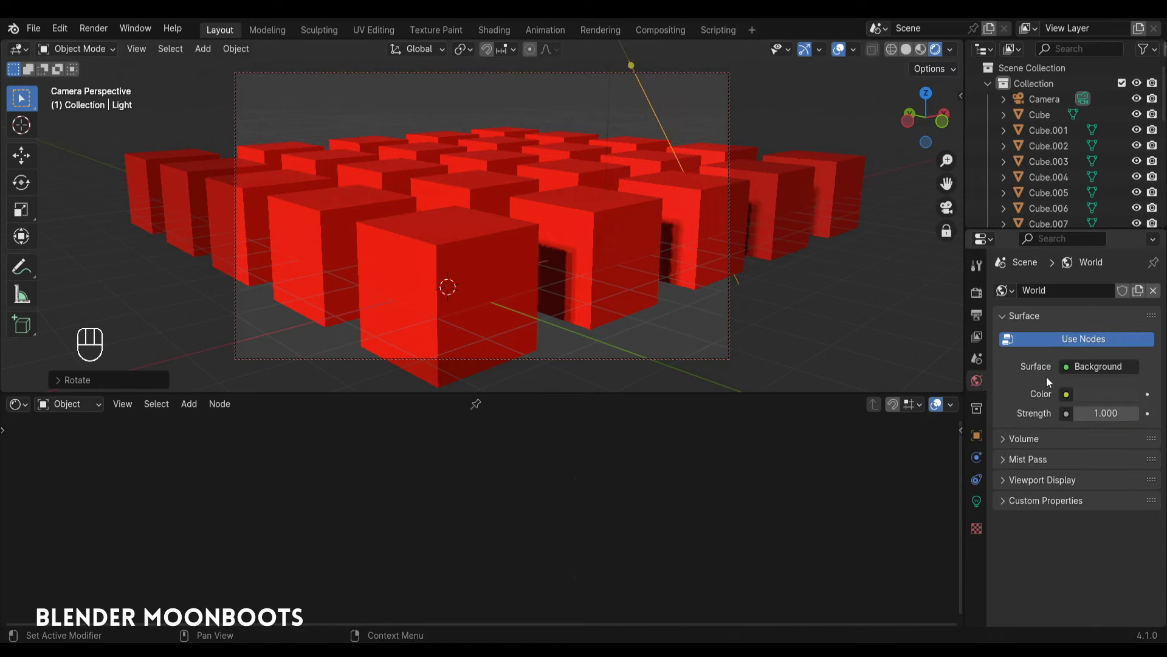
click(1094, 394)
drag(1126, 213, 1127, 207)
drag(1049, 242, 1071, 209)
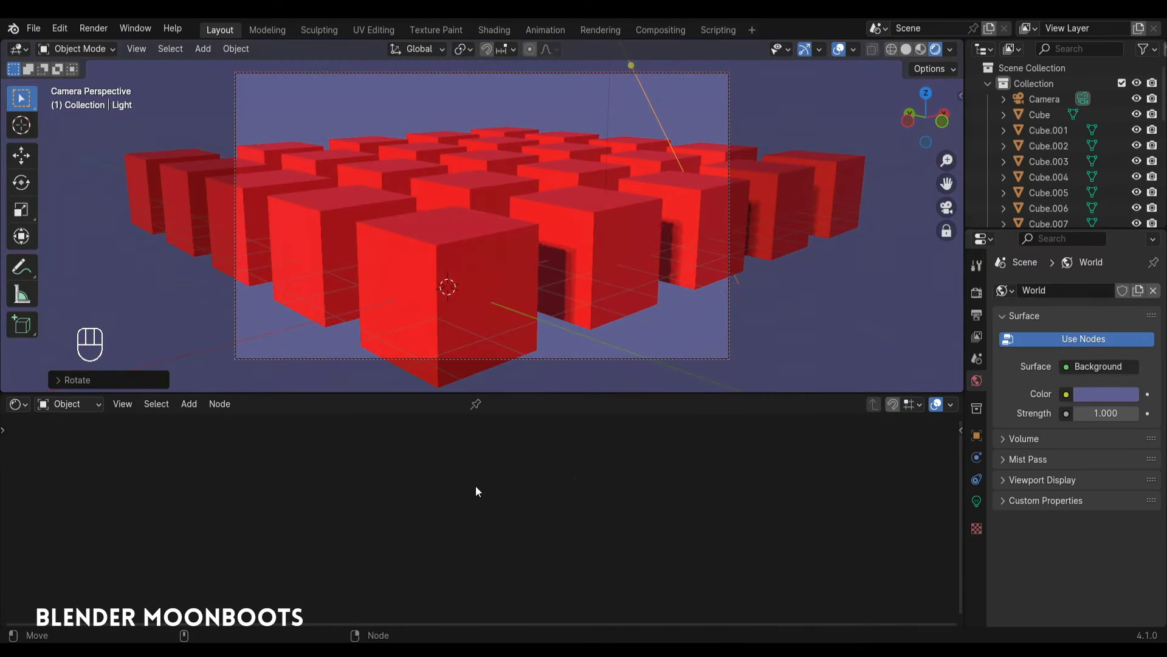
Step: Enable the Mist data pass for the view layer, and set the render resolution scale to 50%
click(976, 337)
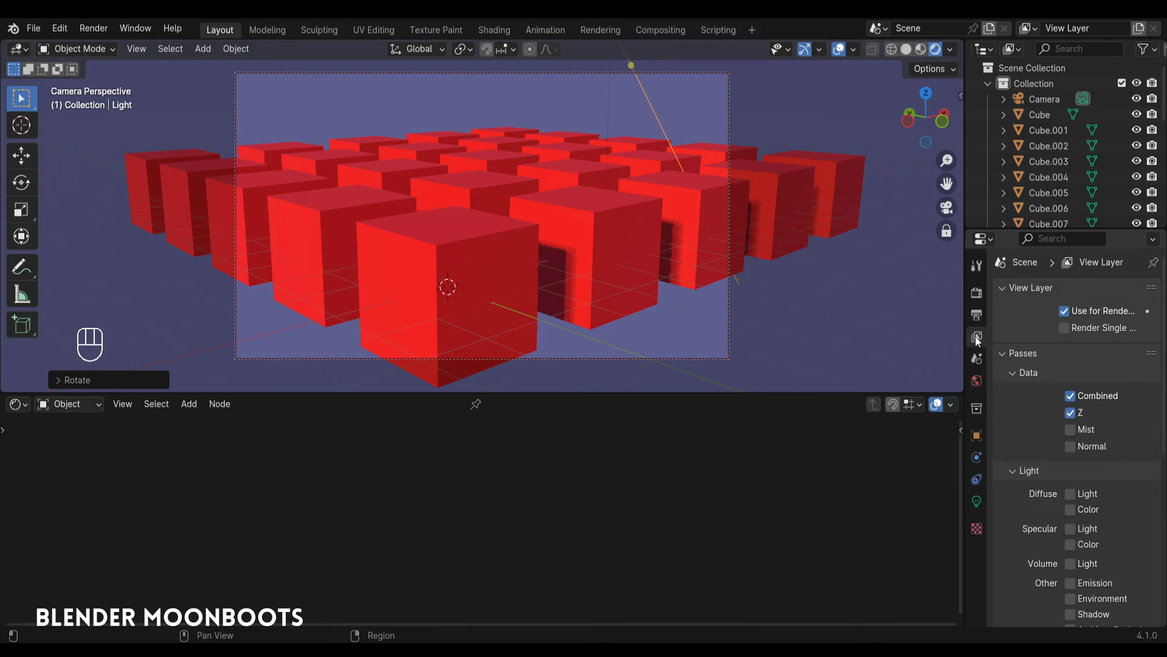
click(1000, 289)
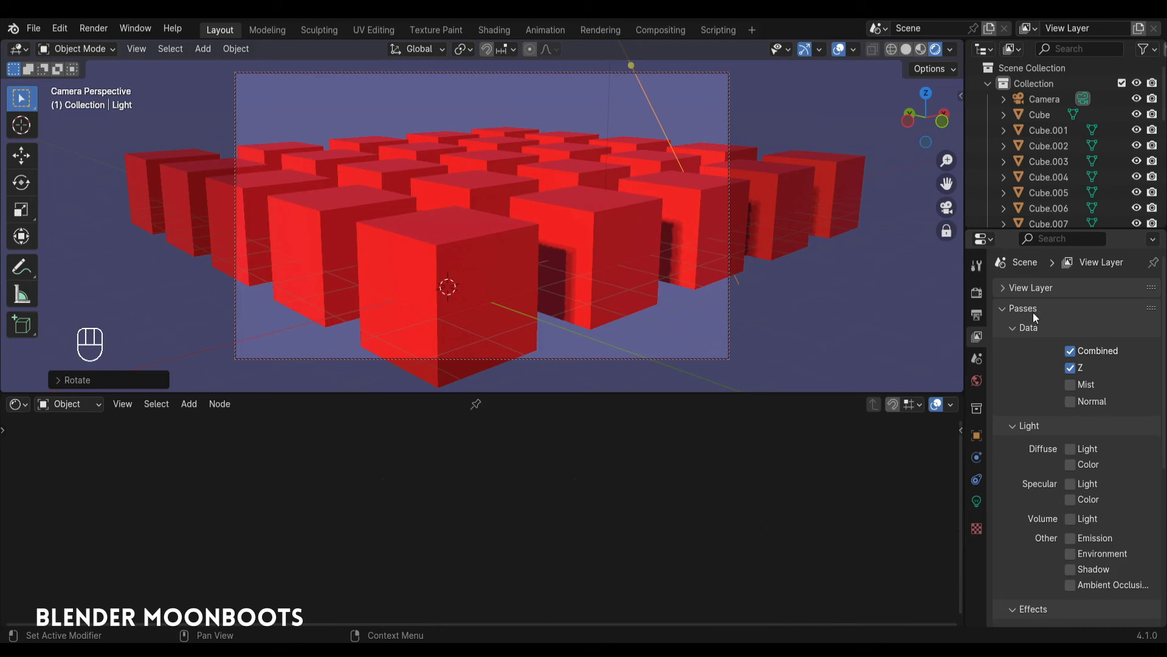
click(1071, 386)
click(979, 314)
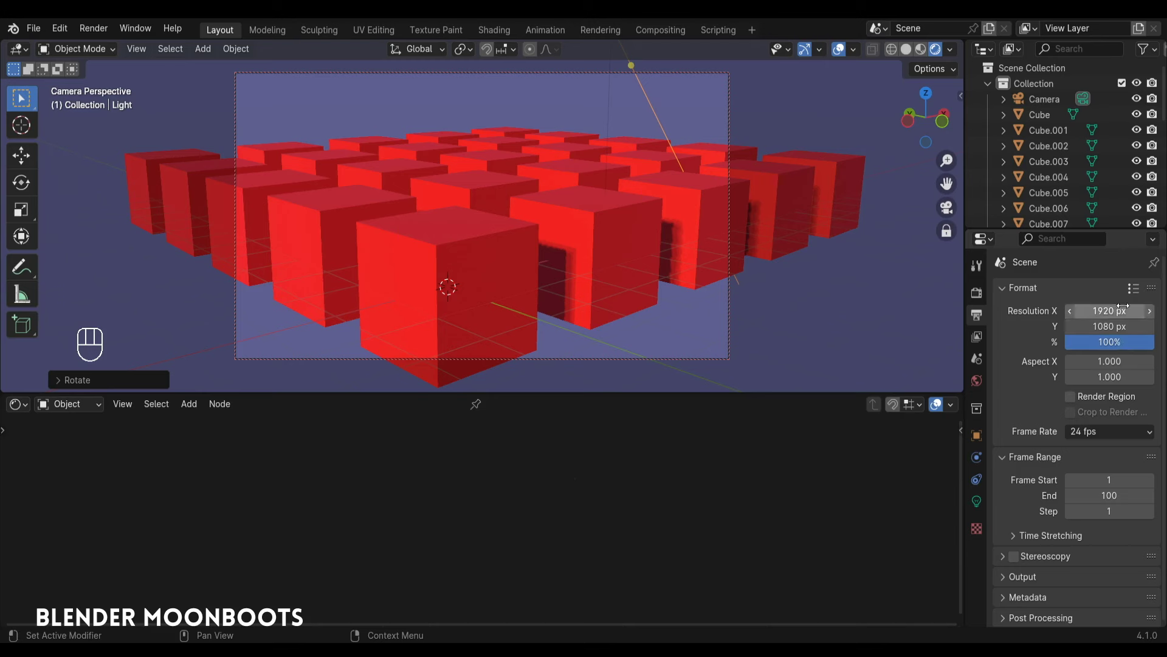
mouse_move(1124, 339)
mouse_down()
mouse_move(1060, 360)
mouse_move(1078, 339)
mouse_move(1104, 342)
mouse_up()
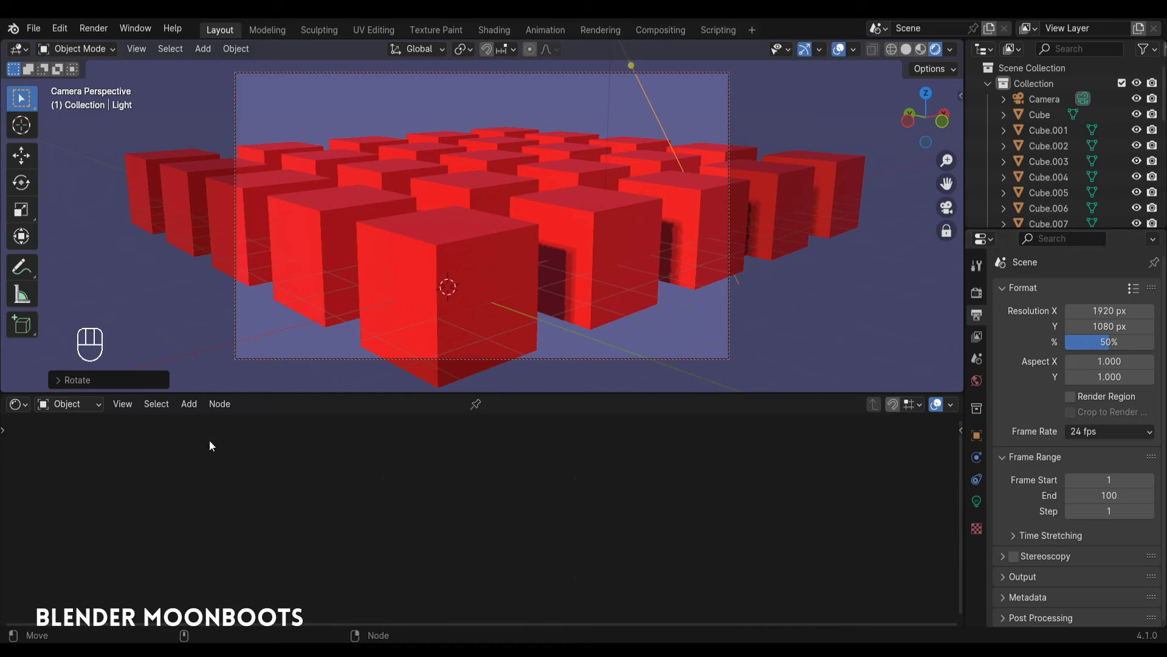
Step: Switch the shader editor area to the Compositor, with Use Nodes and the Backdrop enabled
click(18, 404)
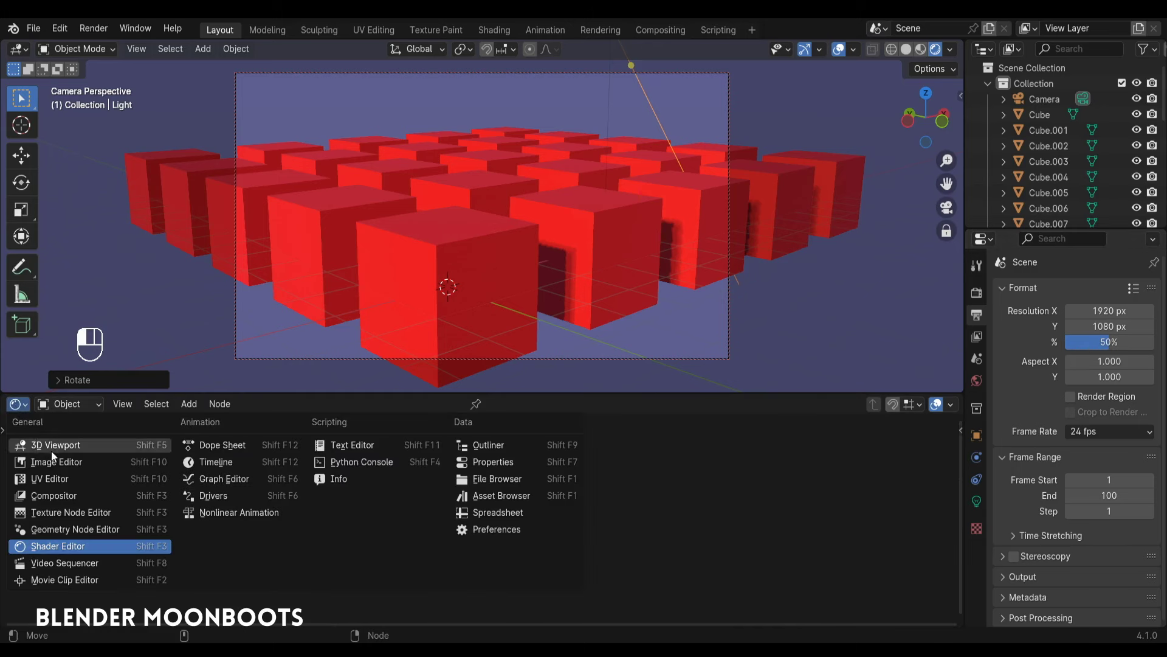
click(82, 495)
click(172, 404)
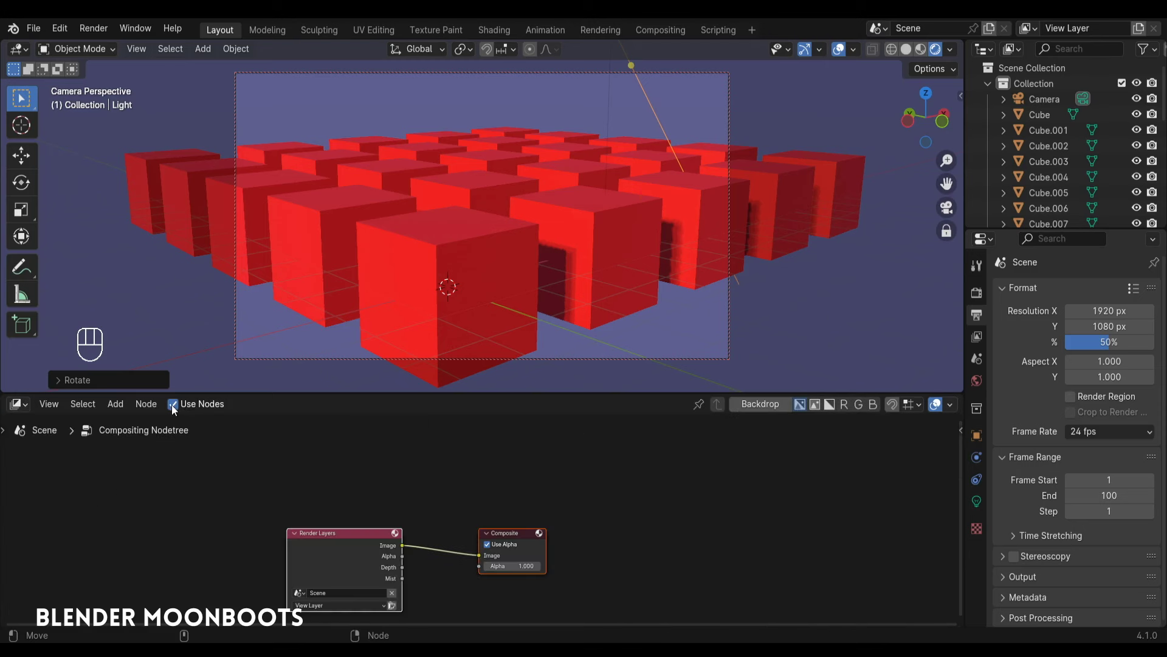
click(765, 405)
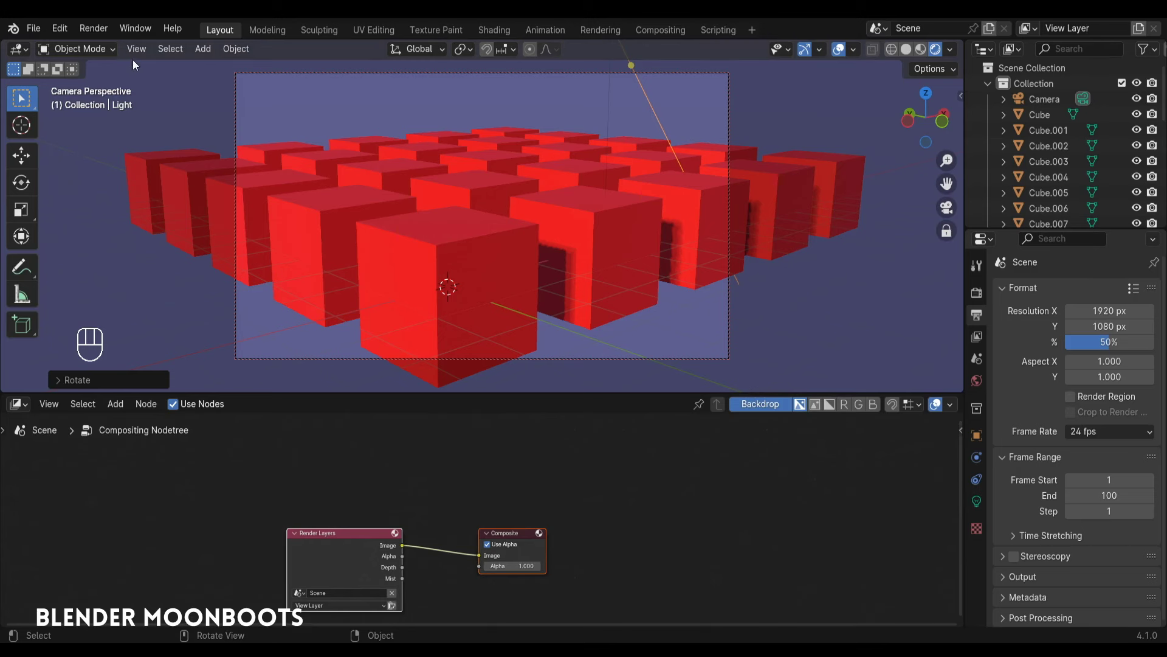
Step: Move the Render Layers and Composite nodes apart to leave room between them
click(95, 28)
drag(368, 532, 247, 502)
drag(516, 531, 661, 517)
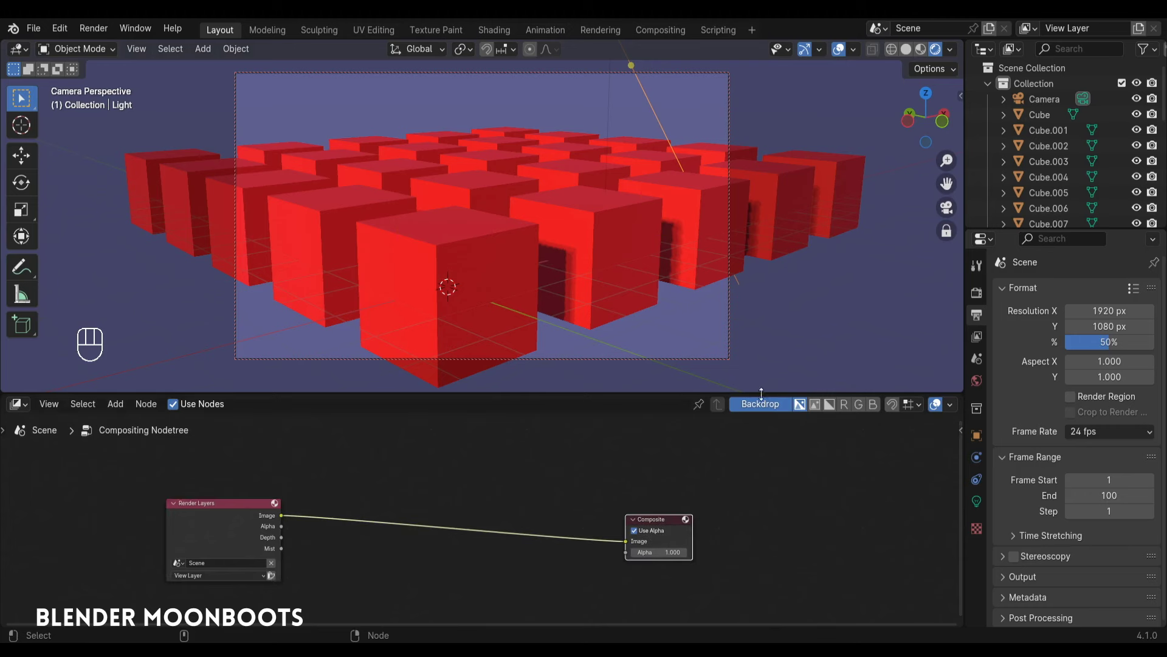
Step: Add a Viewer node below the Composite node, and link it to the rendered image through a reroute on the existing link
key(shift+a)
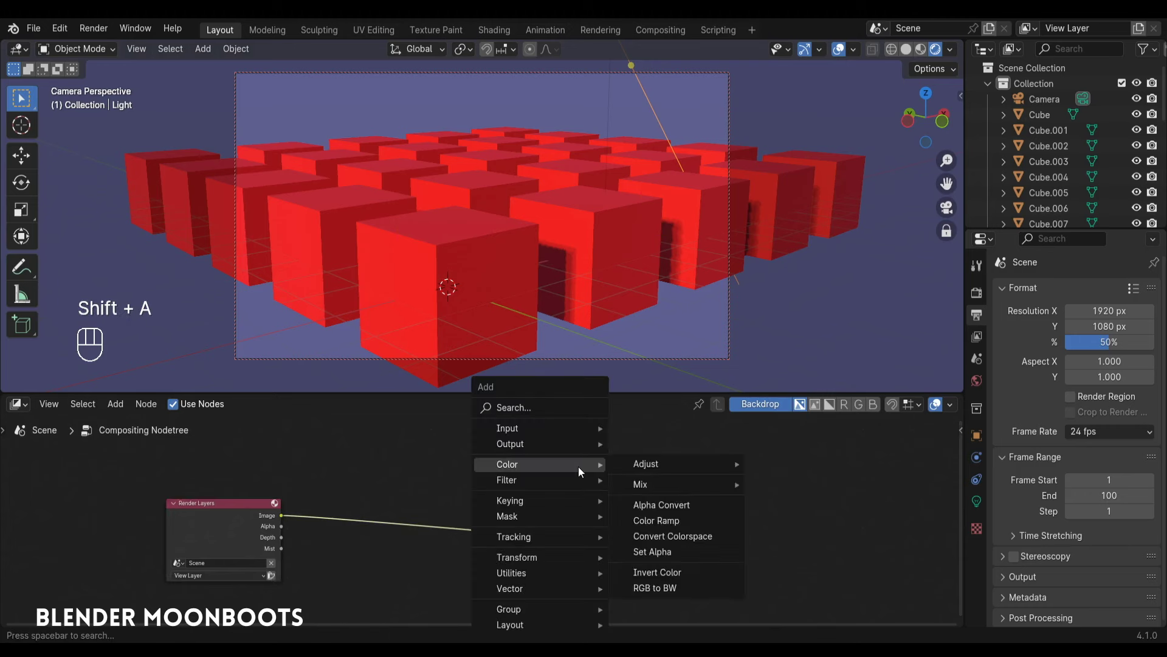
mouse_move(520, 443)
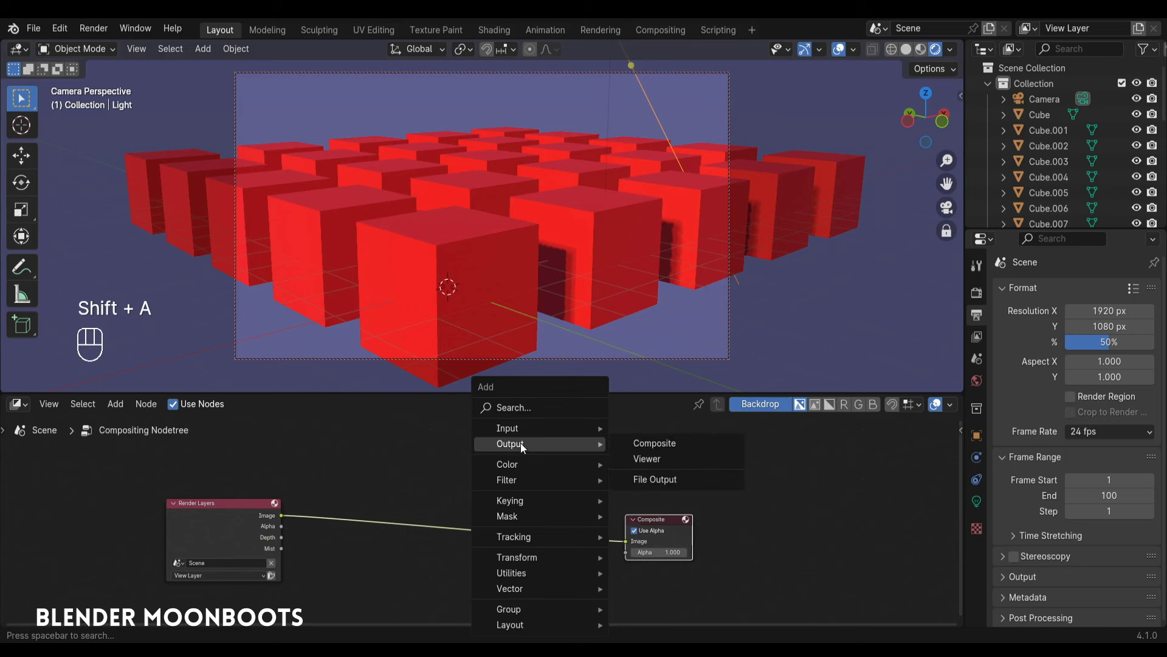
click(649, 460)
click(628, 567)
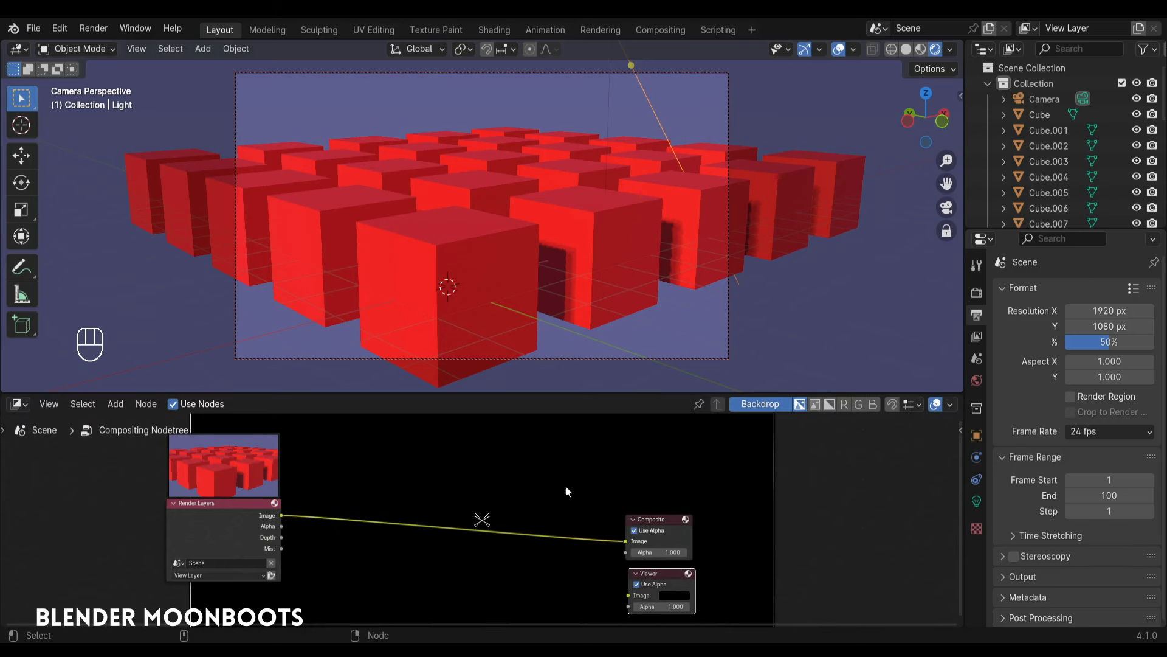
shift+right_drag(560, 479, 557, 592)
drag(557, 538, 626, 570)
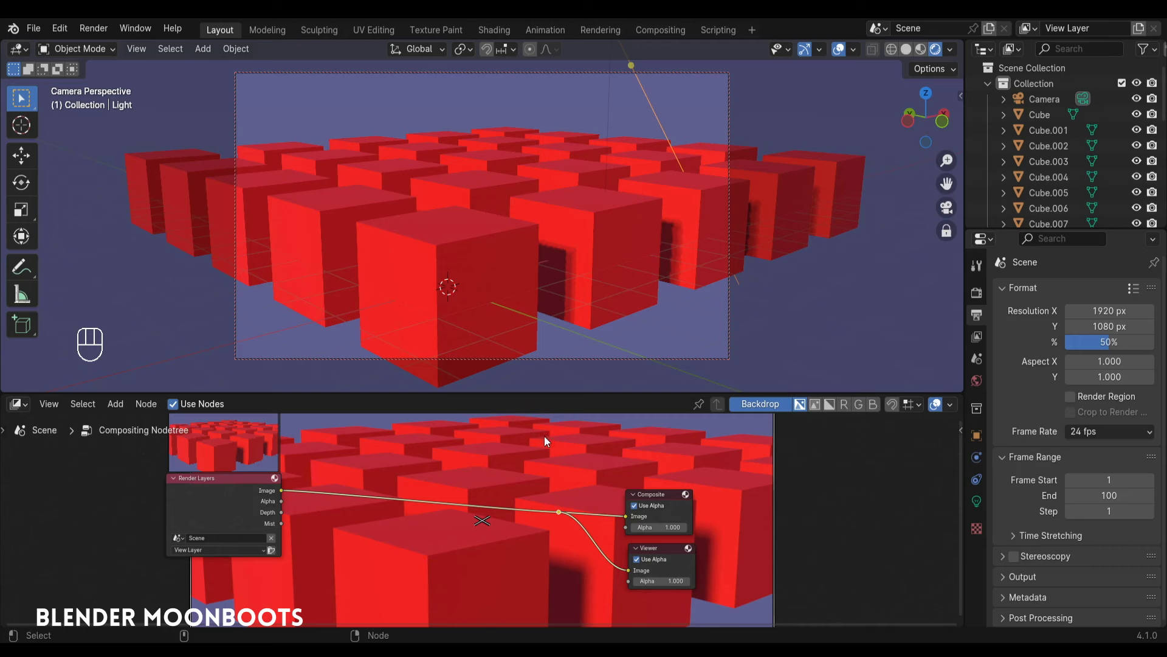
Step: Maximize the compositor, spread the Render Layers, Composite and Viewer nodes outward, and shift the reroute closer to the two output nodes
key(ctrl)
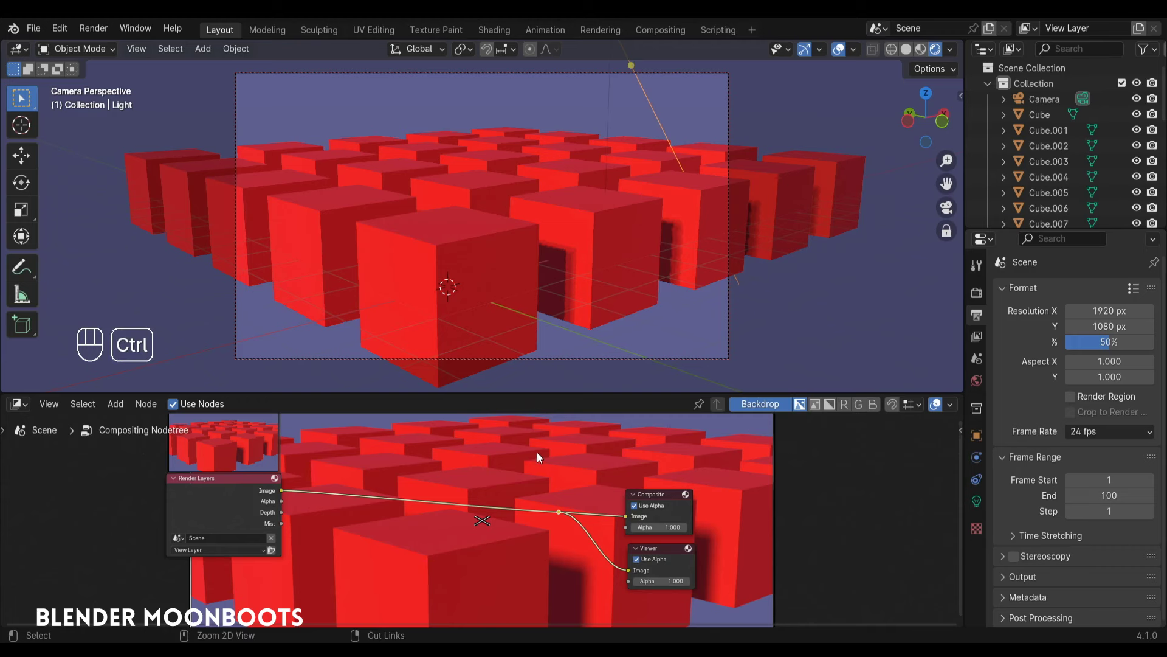
key(ctrl+space)
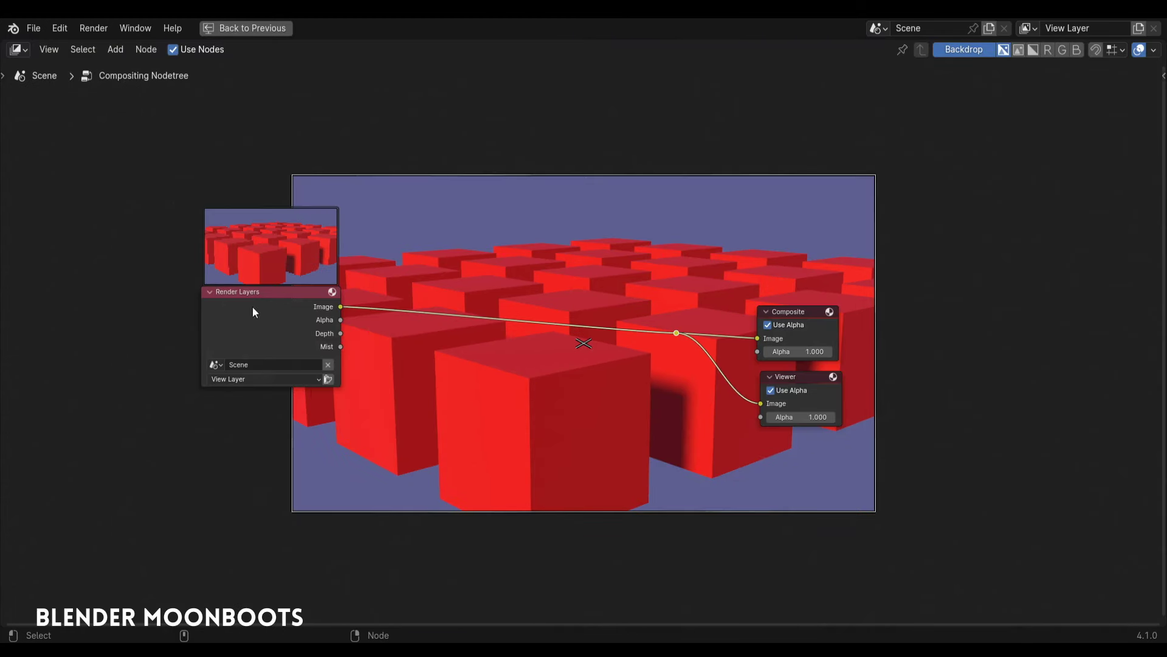
drag(286, 299, 240, 320)
drag(245, 324, 262, 335)
drag(807, 310, 944, 257)
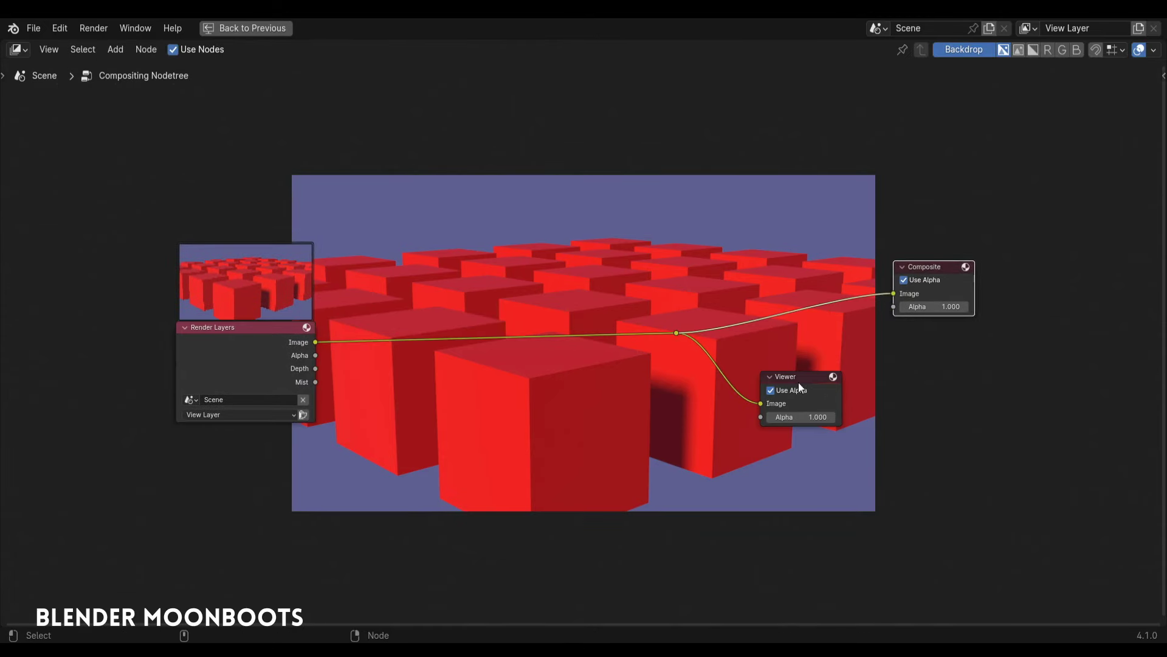
drag(799, 381, 939, 378)
click(676, 333)
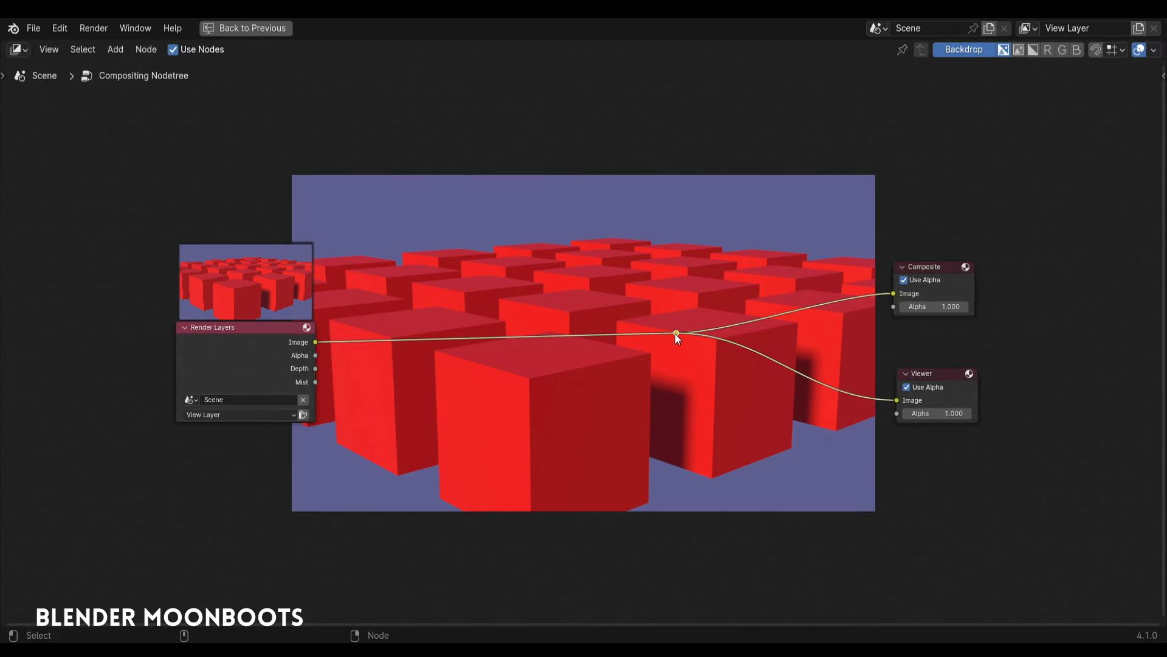
key(g)
click(783, 339)
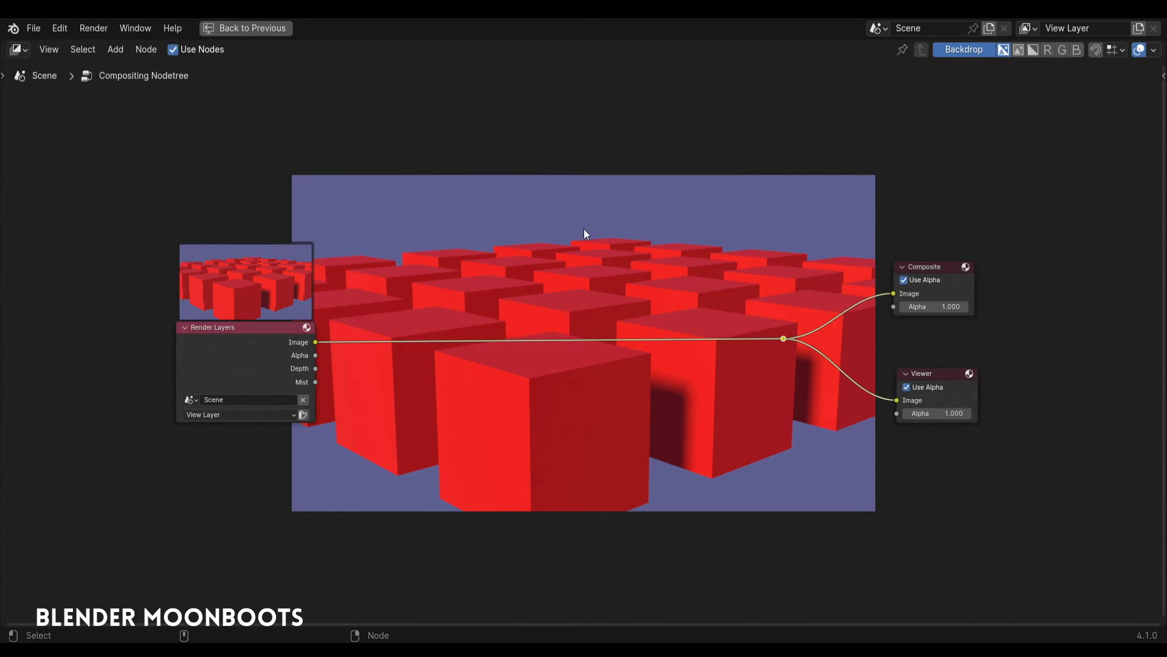
Step: Zoom the backdrop image out and back in, leaving it small enough to fit between the Render Layers and output nodes
click(619, 233)
key(v)
key(v)
key(v)
key(v)
key(v)
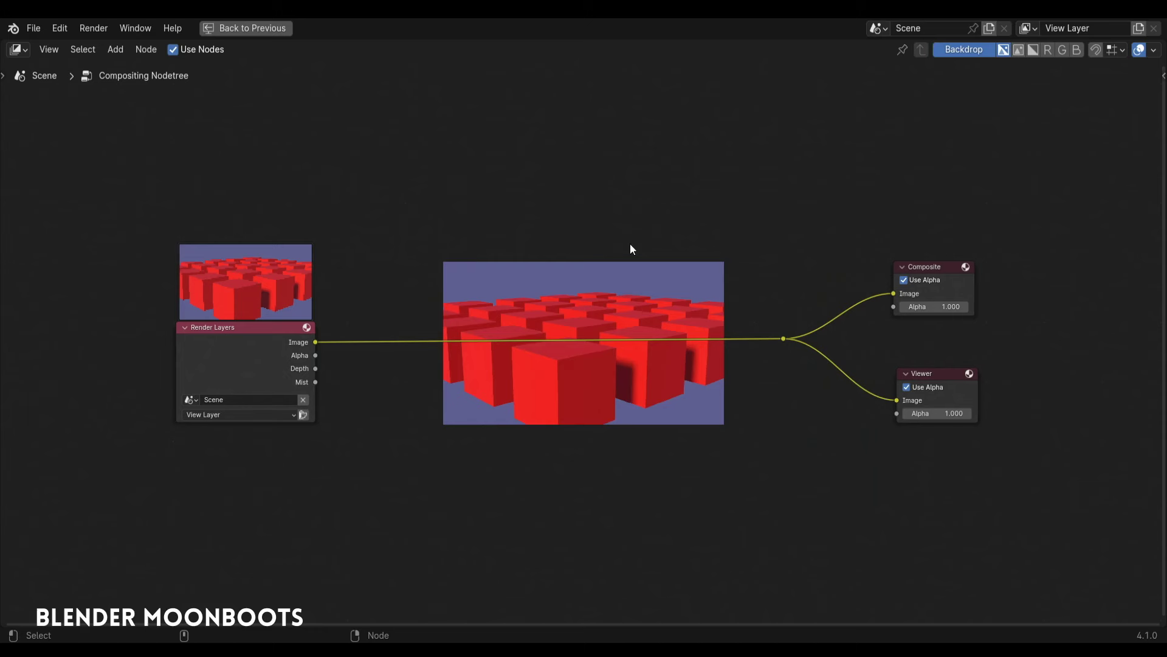
key(alt+v)
key(alt+v)
key(alt+v)
key(alt+v)
key(alt+v)
key(alt+v)
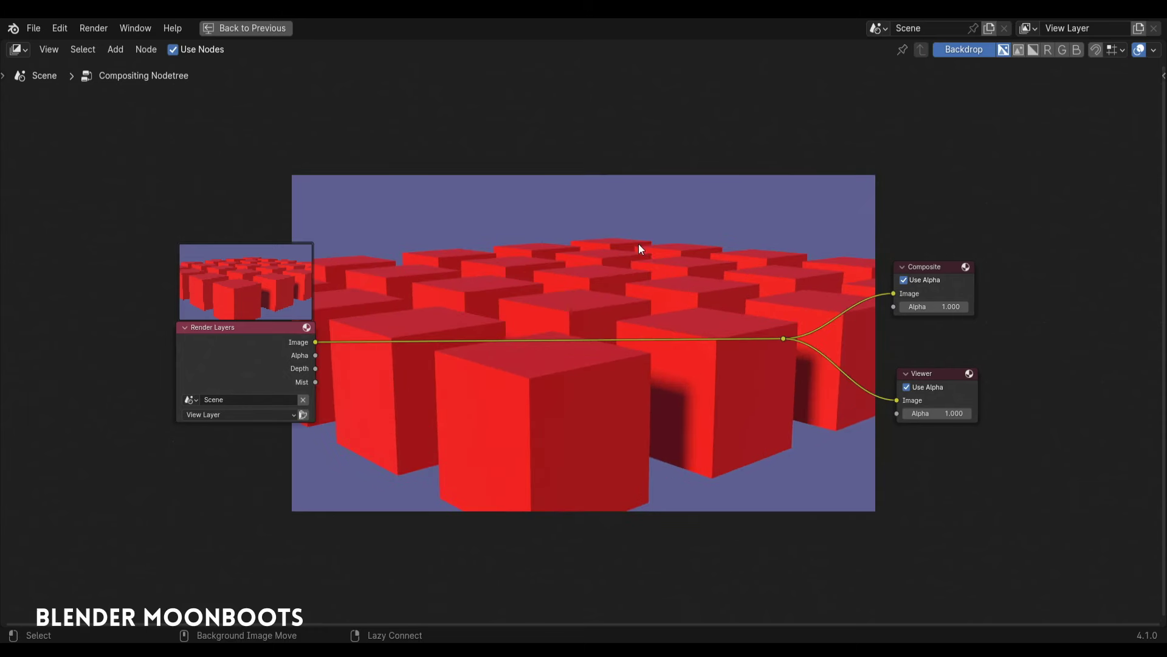
key(v)
key(v)
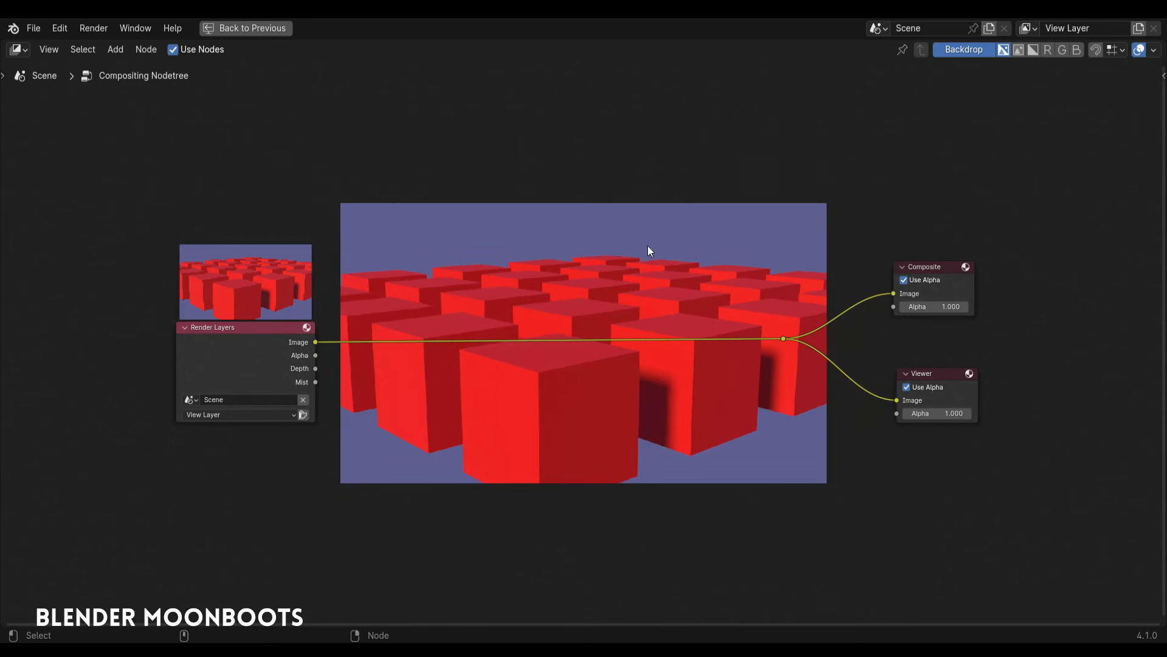
Step: Select the Viewer node, enlarge the backdrop slightly by its corner handle, and shift the backdrop upward
click(924, 375)
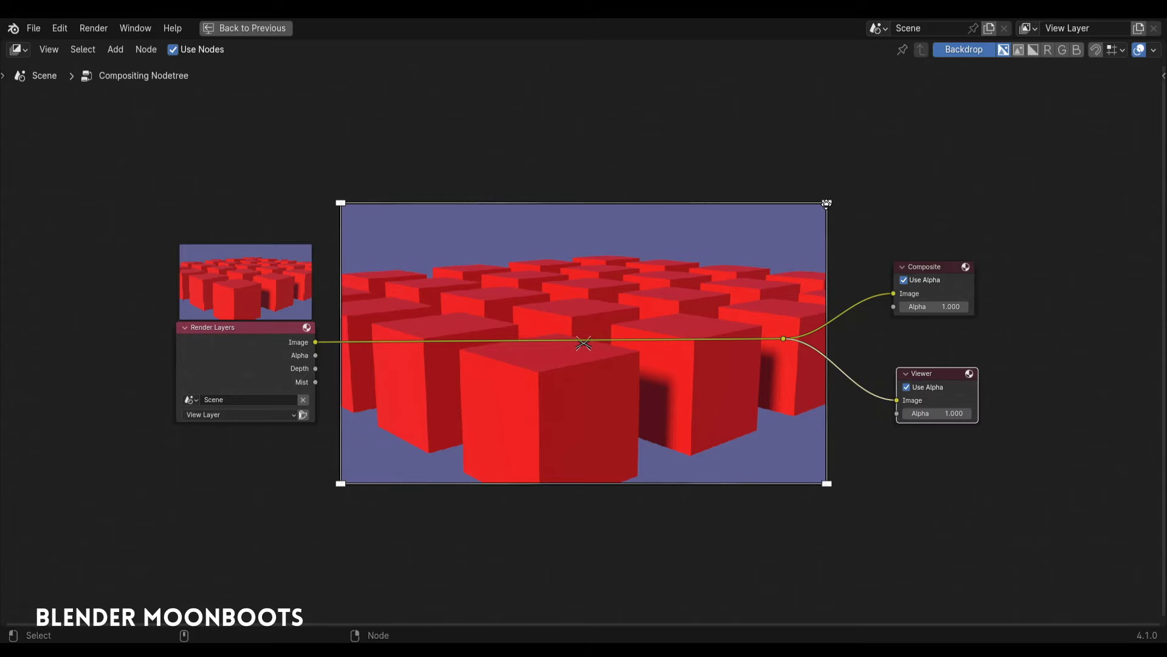
mouse_move(827, 204)
mouse_down()
mouse_move(792, 243)
mouse_move(717, 268)
mouse_move(894, 170)
mouse_move(721, 263)
mouse_move(876, 174)
mouse_move(840, 197)
mouse_up()
drag(592, 332, 589, 309)
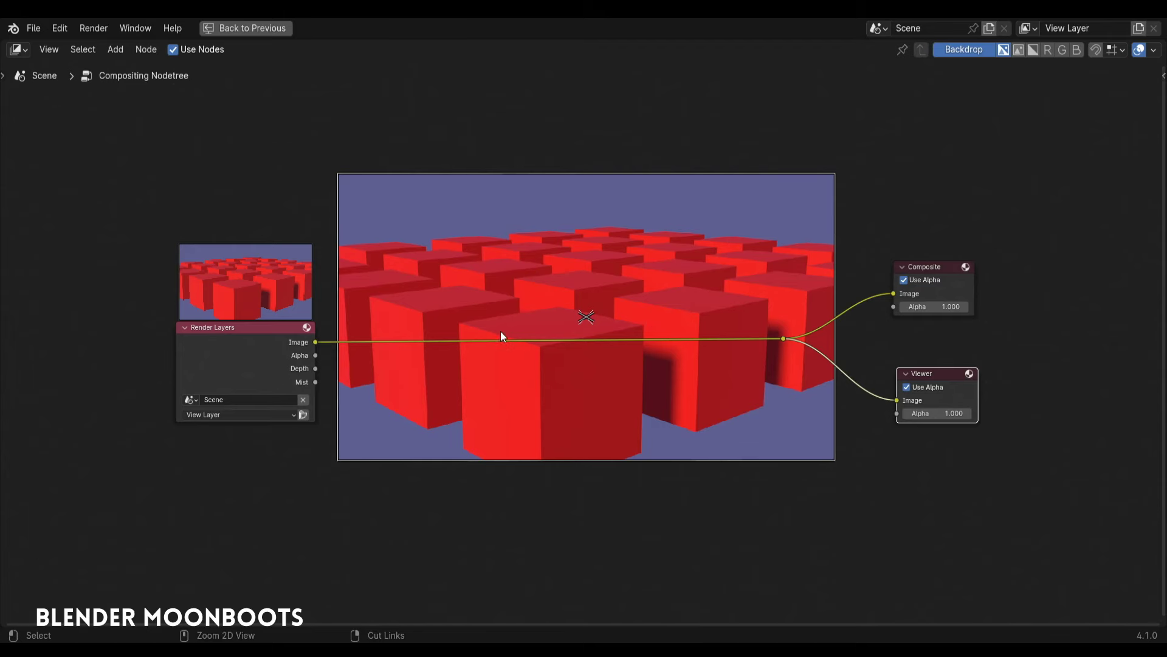
Step: Toggle the compositor's maximized view off and on again, and move the Render Layers node closer to the backdrop image
key(ctrl+space)
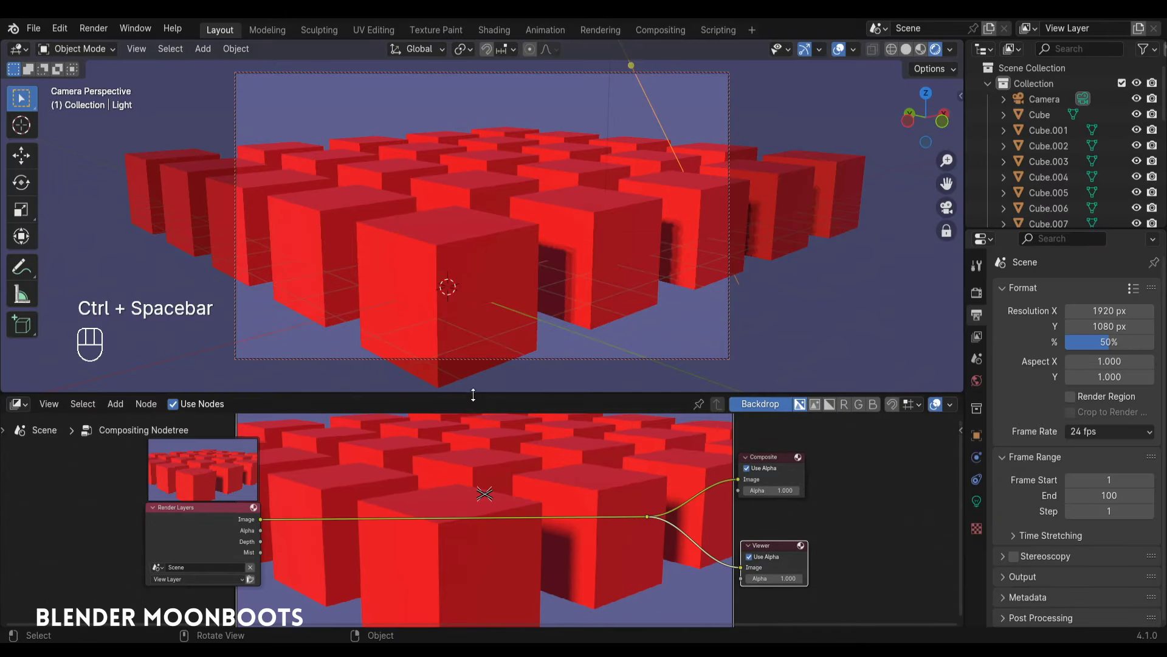
key(ctrl+space)
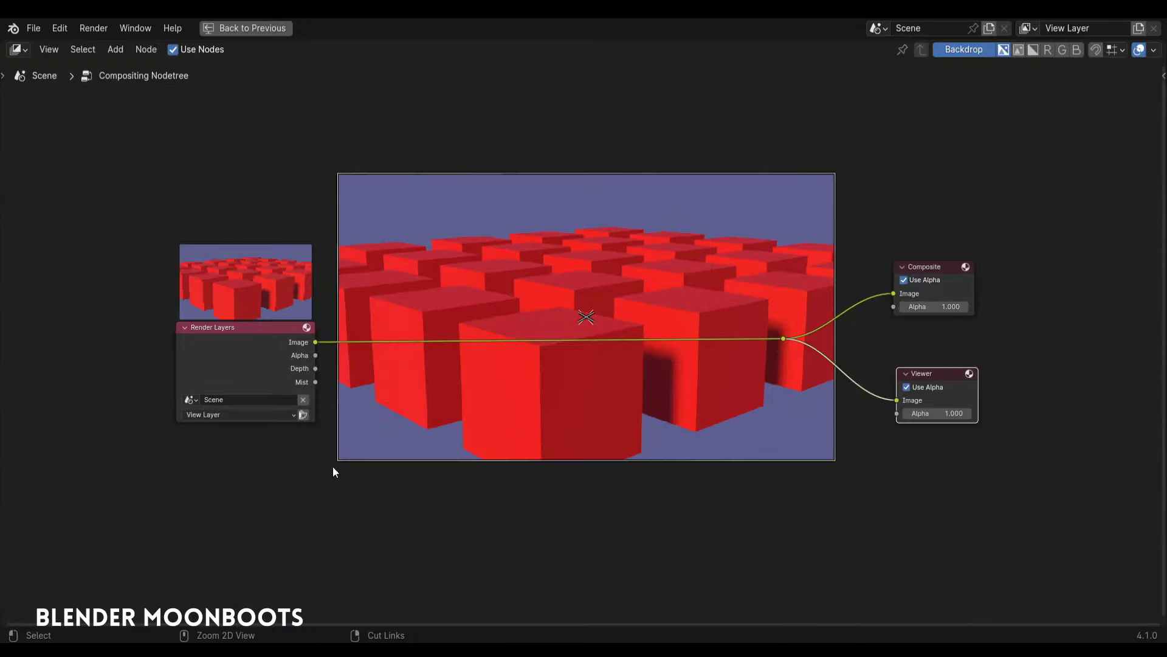
key(Home)
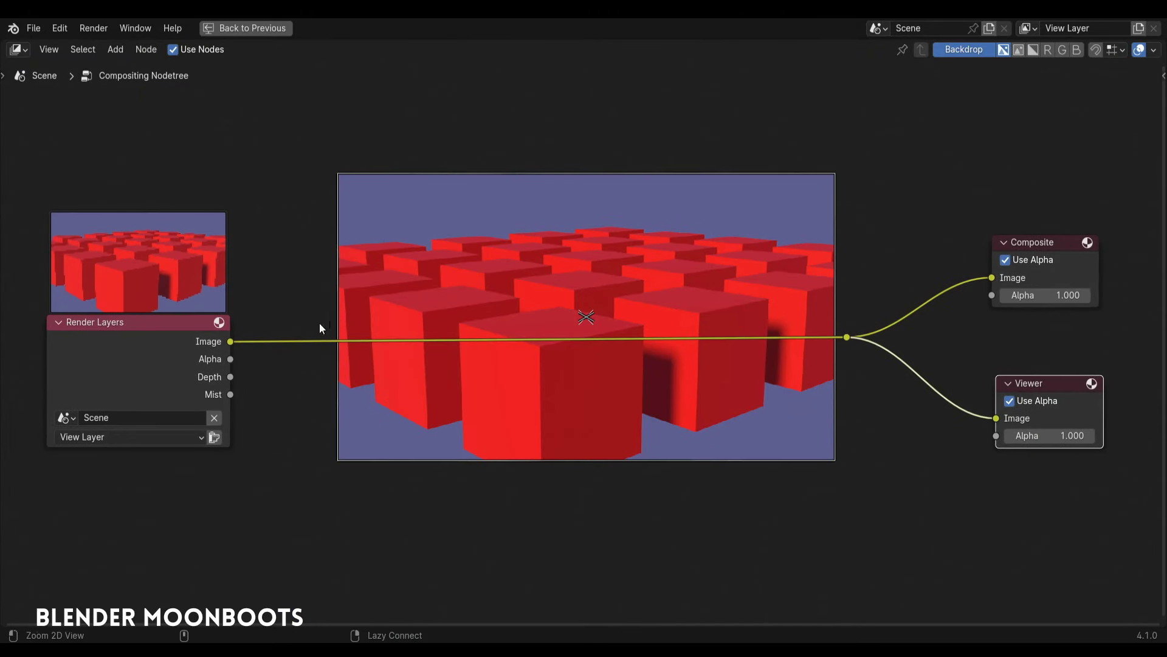
drag(145, 320, 211, 338)
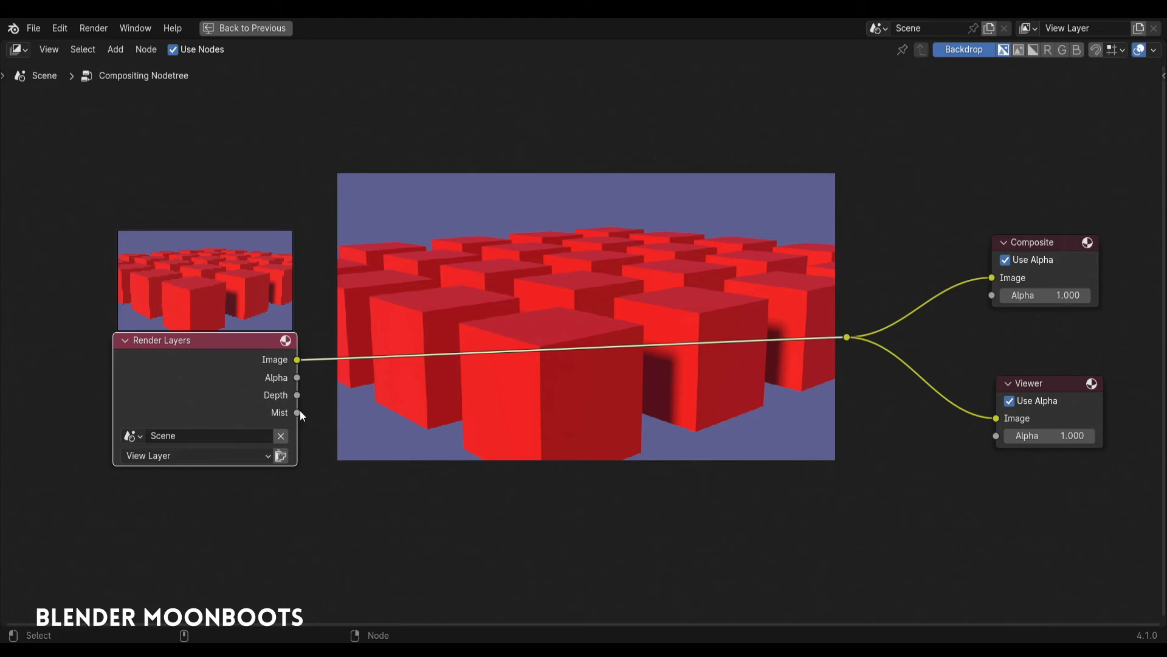
Step: Preview the Mist pass by linking it to the Viewer's image input, and reconnect the Viewer to the image reroute
drag(298, 414, 997, 415)
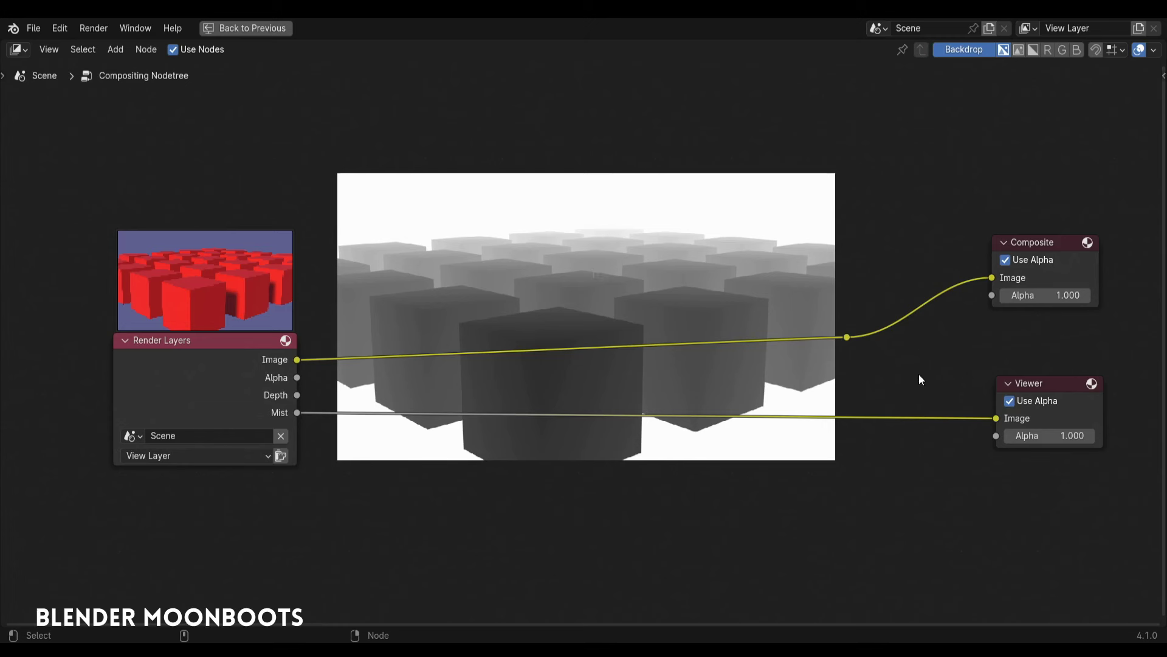
drag(849, 338, 995, 419)
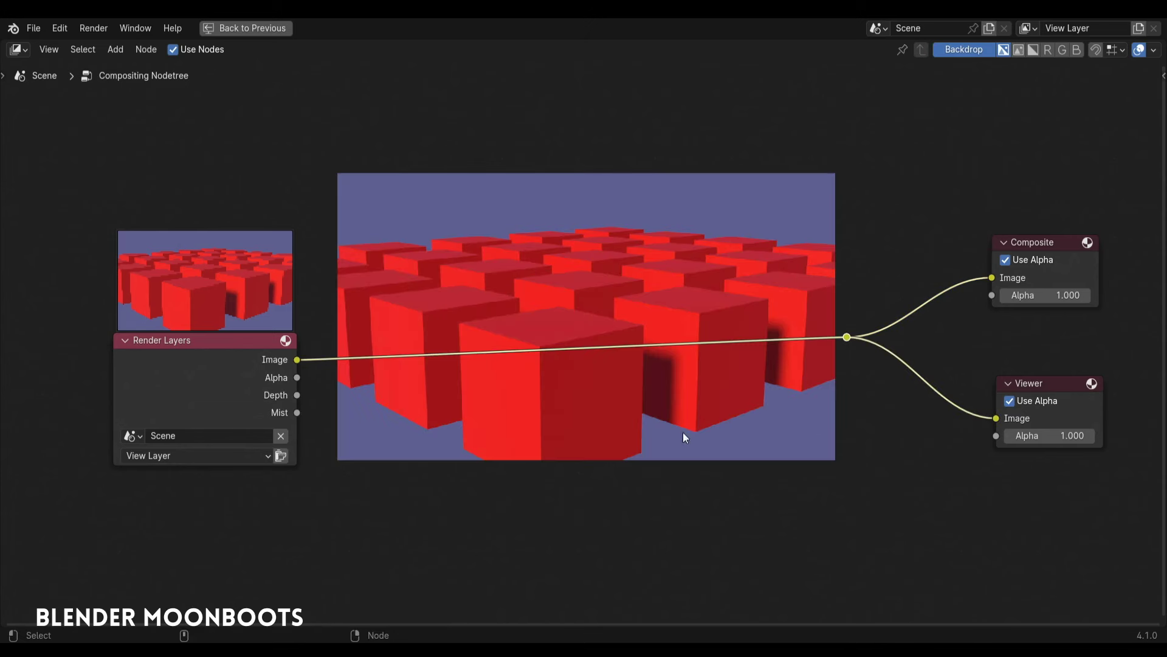
Step: Save the file, and insert a Mix Color node on the link between the Render Layers image output and the reroute
key(ctrl+s)
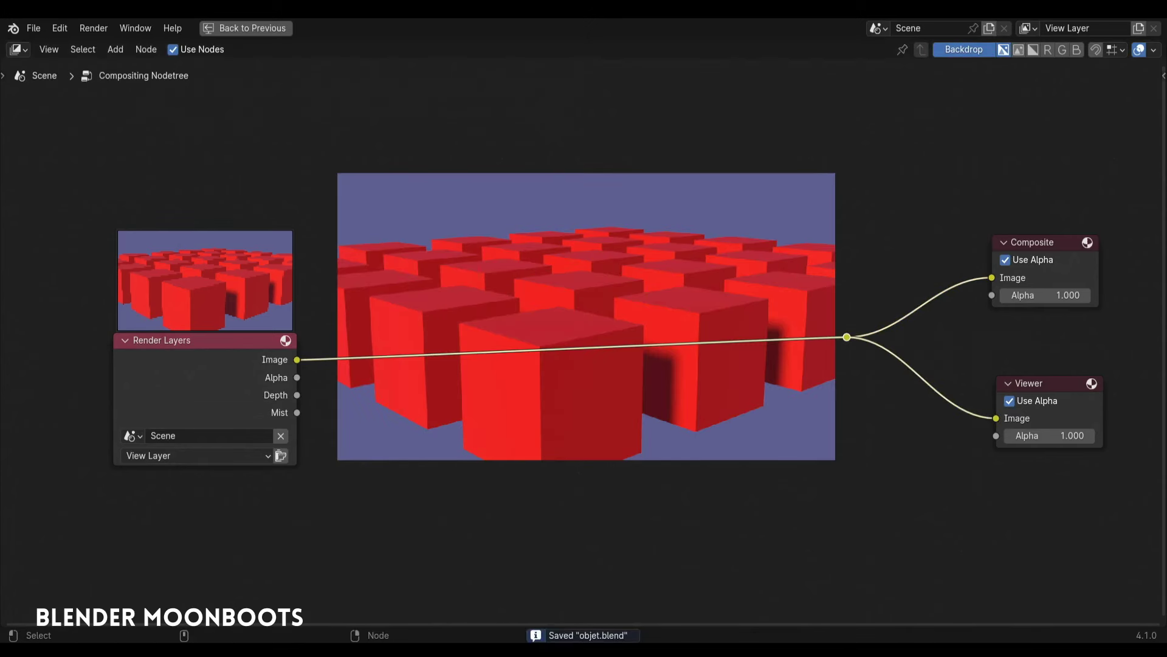
key(shift+a)
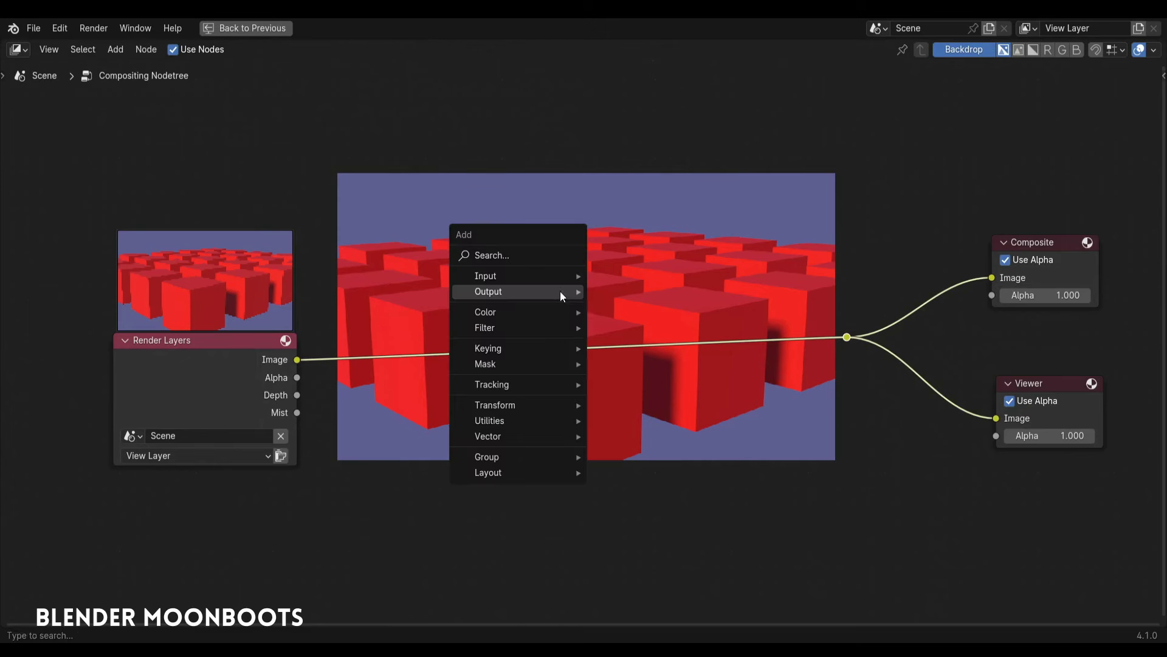
mouse_move(552, 292)
mouse_move(516, 312)
mouse_move(647, 315)
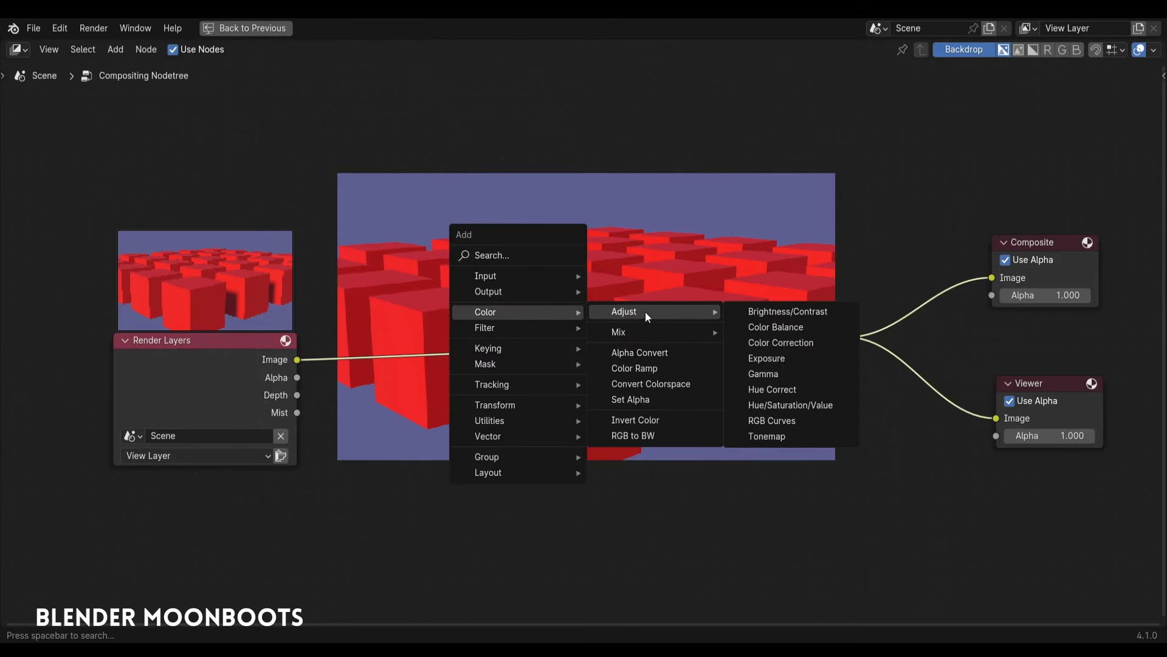
mouse_move(668, 332)
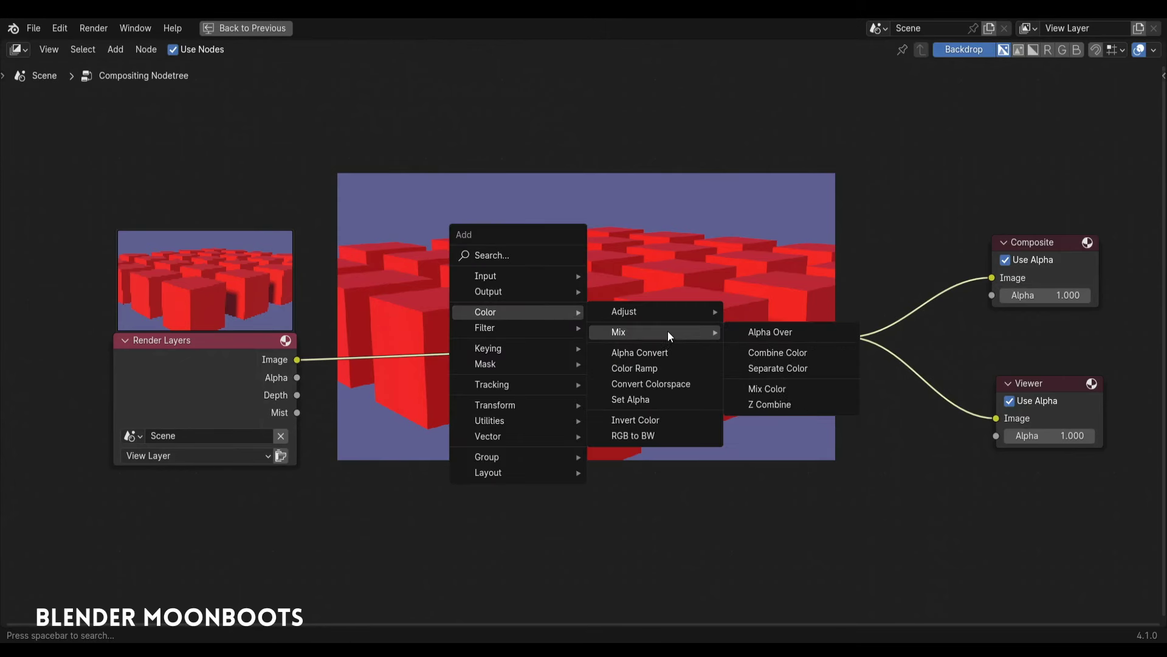
click(790, 388)
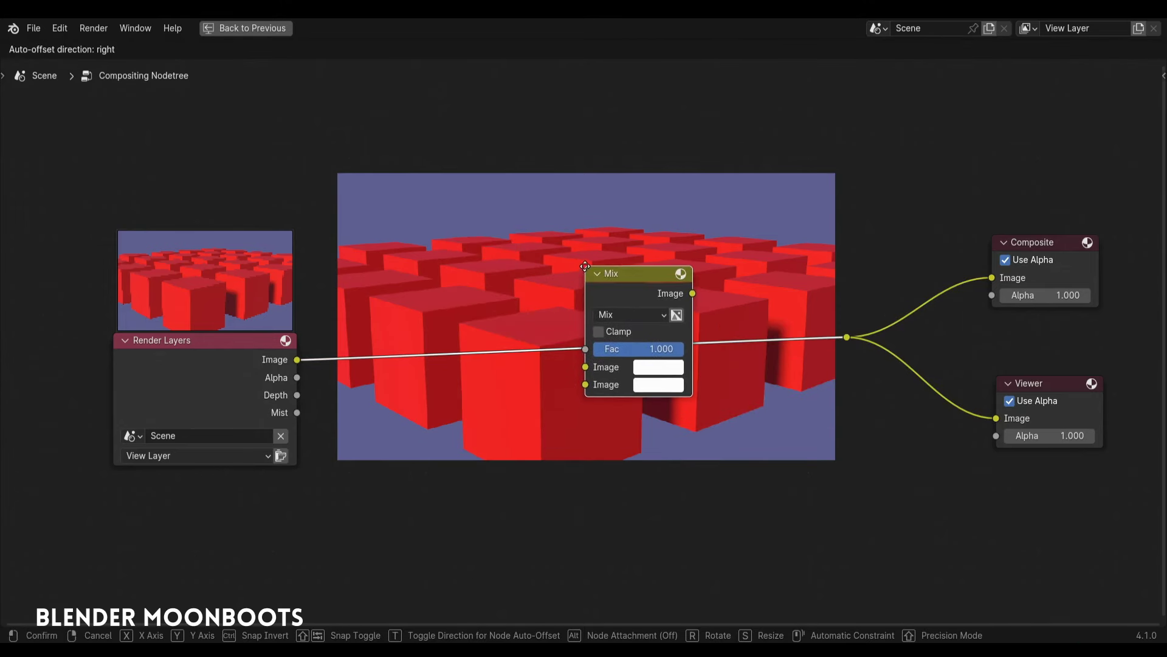
click(585, 265)
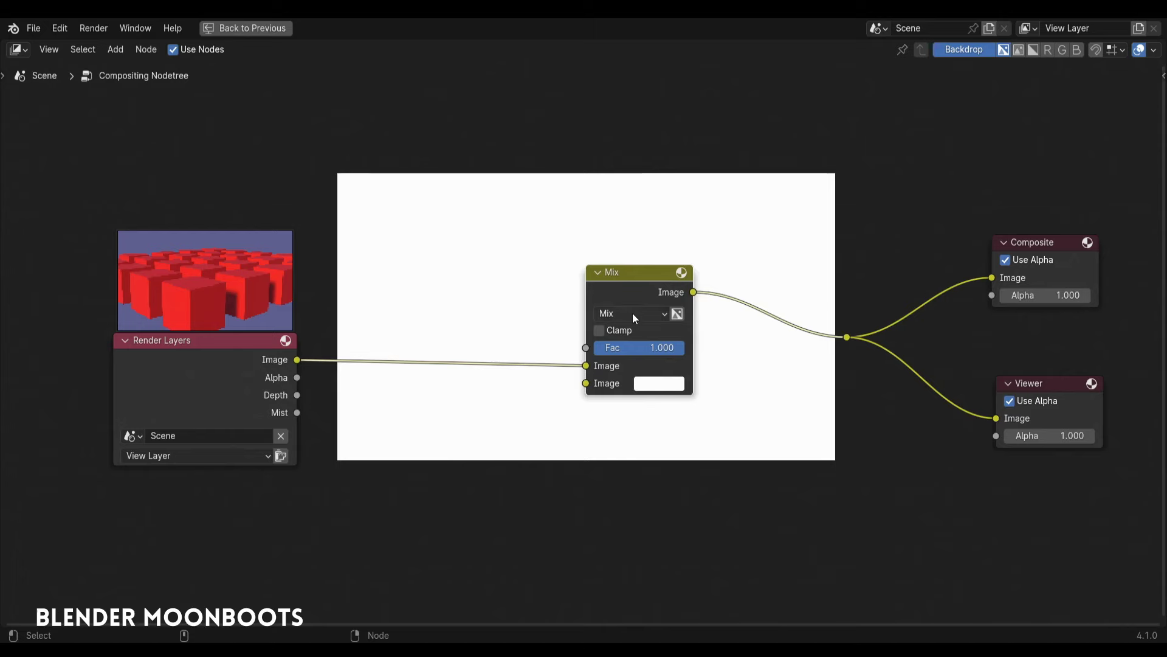
Step: Try out the Mix node's factor value, and link the Render Layers Mist output to the Fac input
mouse_move(662, 351)
mouse_down()
mouse_move(557, 363)
mouse_move(676, 356)
mouse_up()
drag(298, 412, 586, 349)
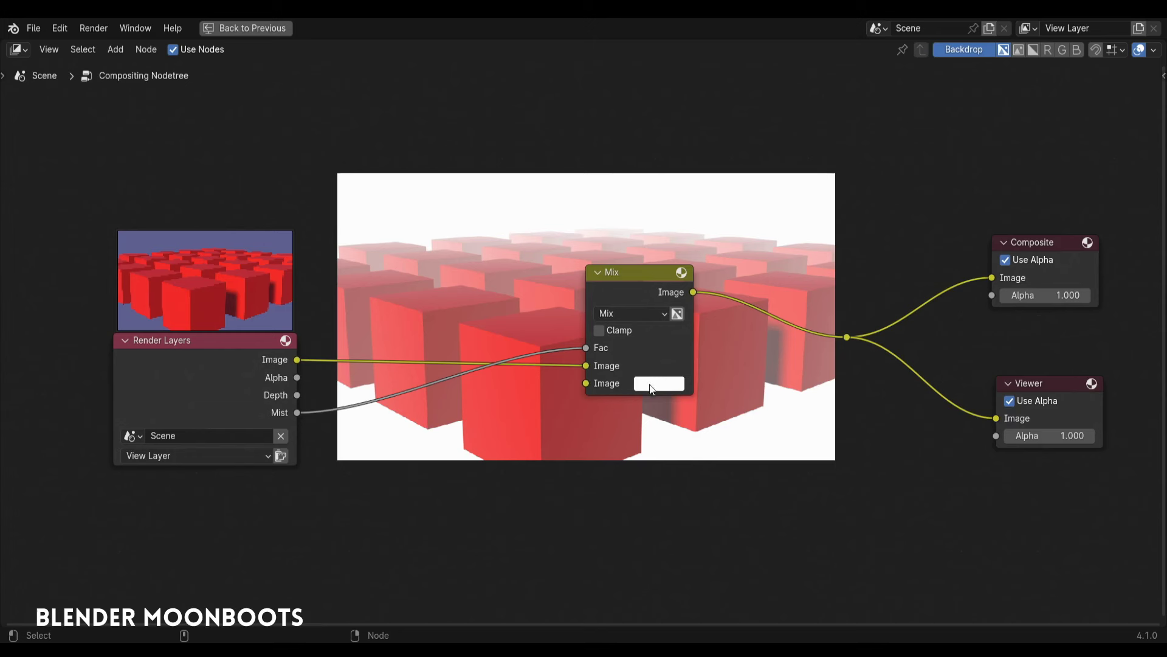
Step: Move the Mix node away from the Render Layers node and change its second image color to light blue
drag(636, 276, 685, 307)
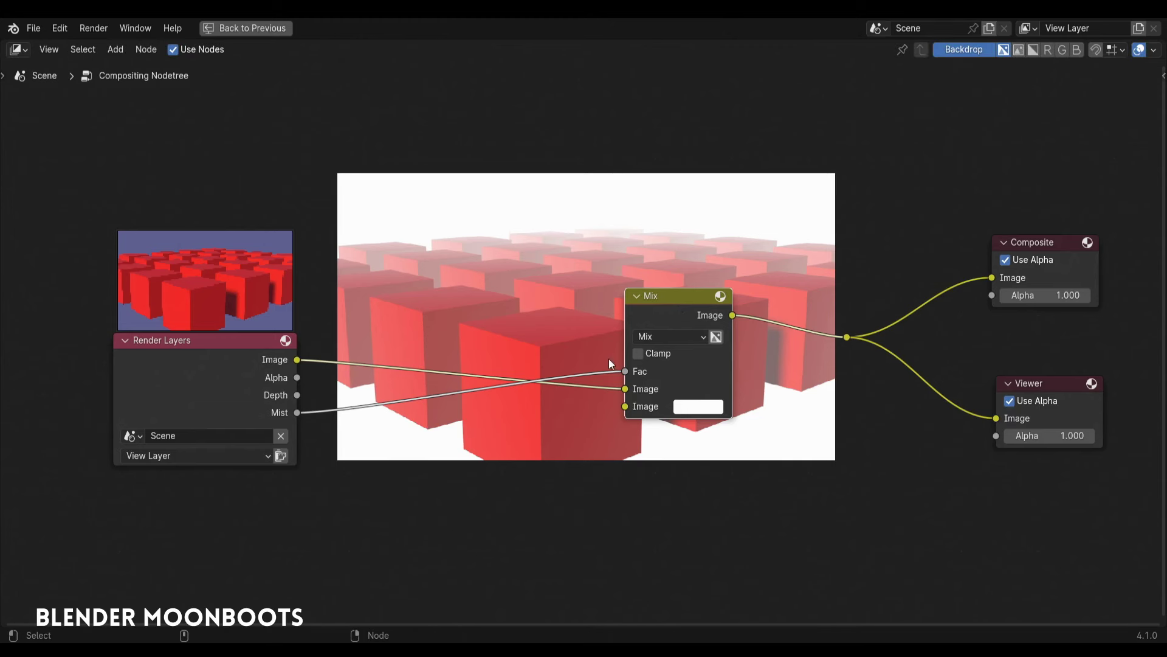
click(699, 404)
drag(748, 229, 762, 209)
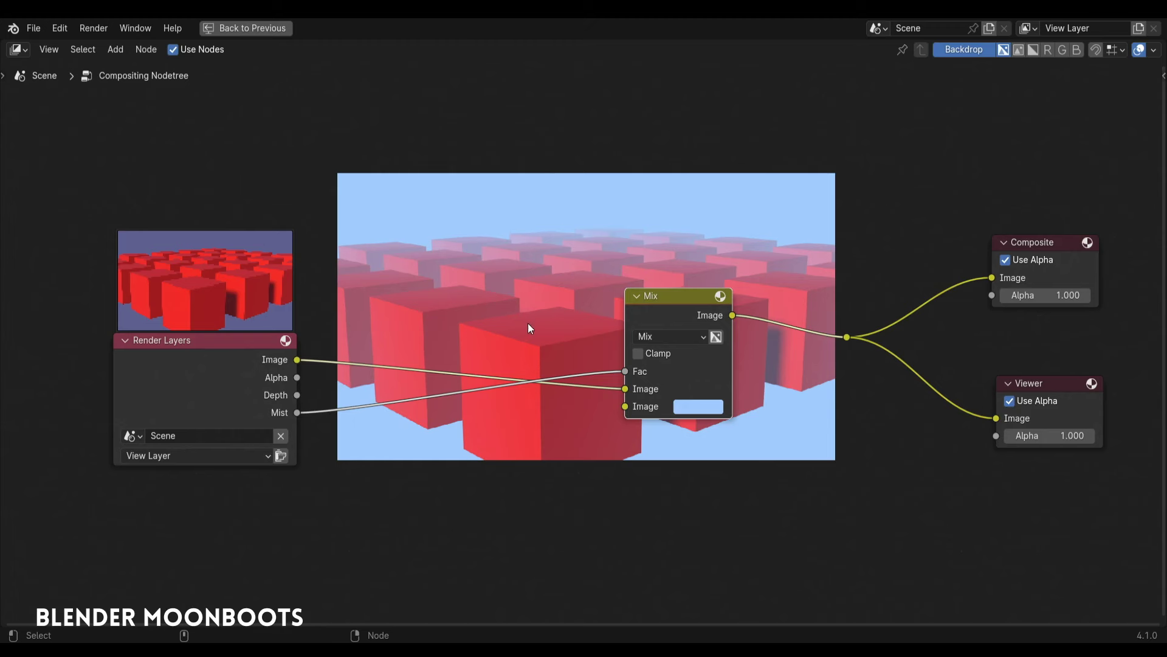
Step: Insert a Color Ramp node on the link between the Render Layers Mist output and the Mix node's Fac input
key(shift+a)
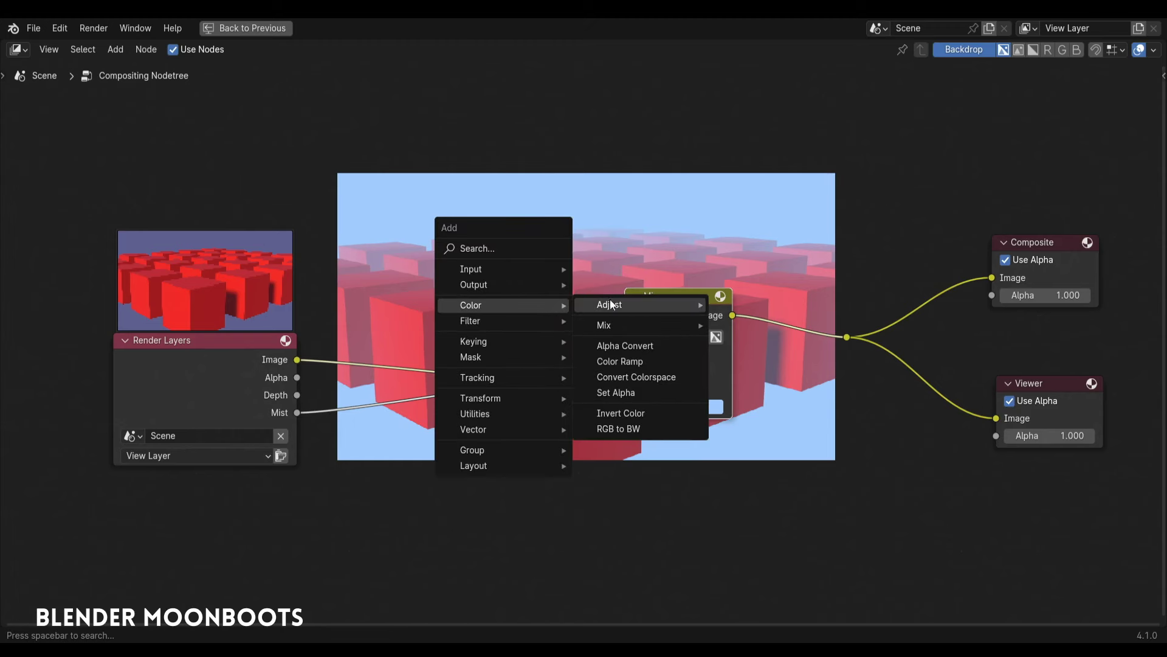
click(651, 361)
click(341, 400)
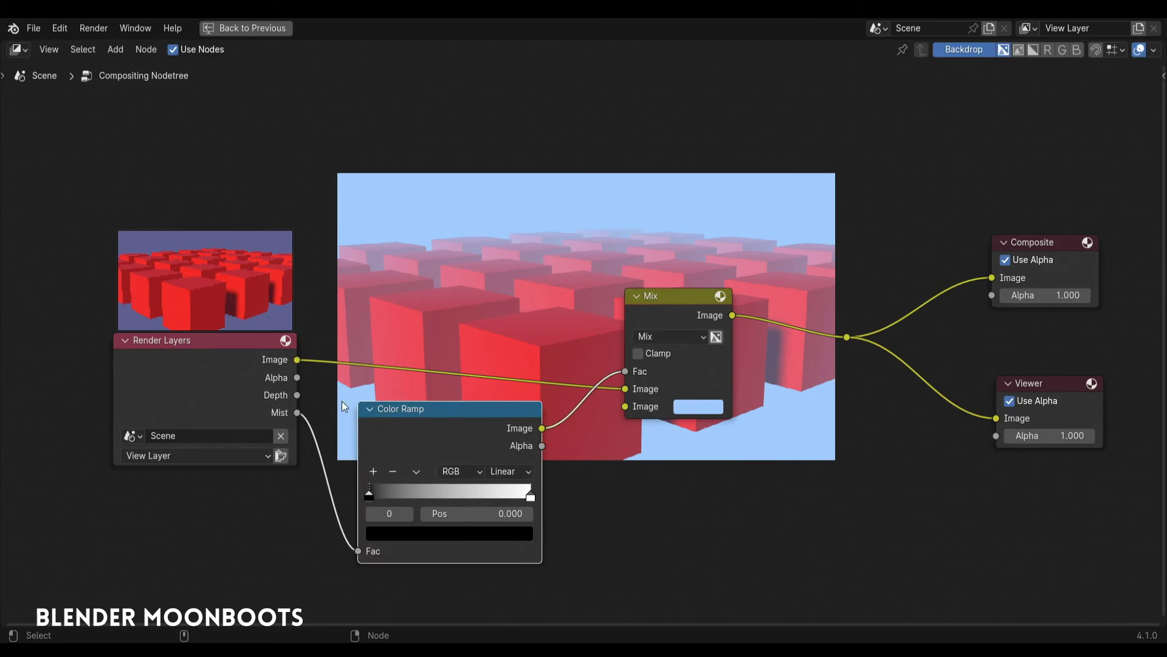
Step: Try out different positions for the Color Ramp's white and black stops and a different brightness for the white stop
mouse_move(531, 493)
mouse_down()
mouse_move(463, 490)
mouse_move(535, 483)
mouse_up()
mouse_move(369, 495)
mouse_down()
mouse_move(413, 490)
mouse_move(348, 477)
mouse_move(417, 481)
mouse_move(343, 483)
mouse_move(406, 484)
mouse_move(387, 480)
mouse_up()
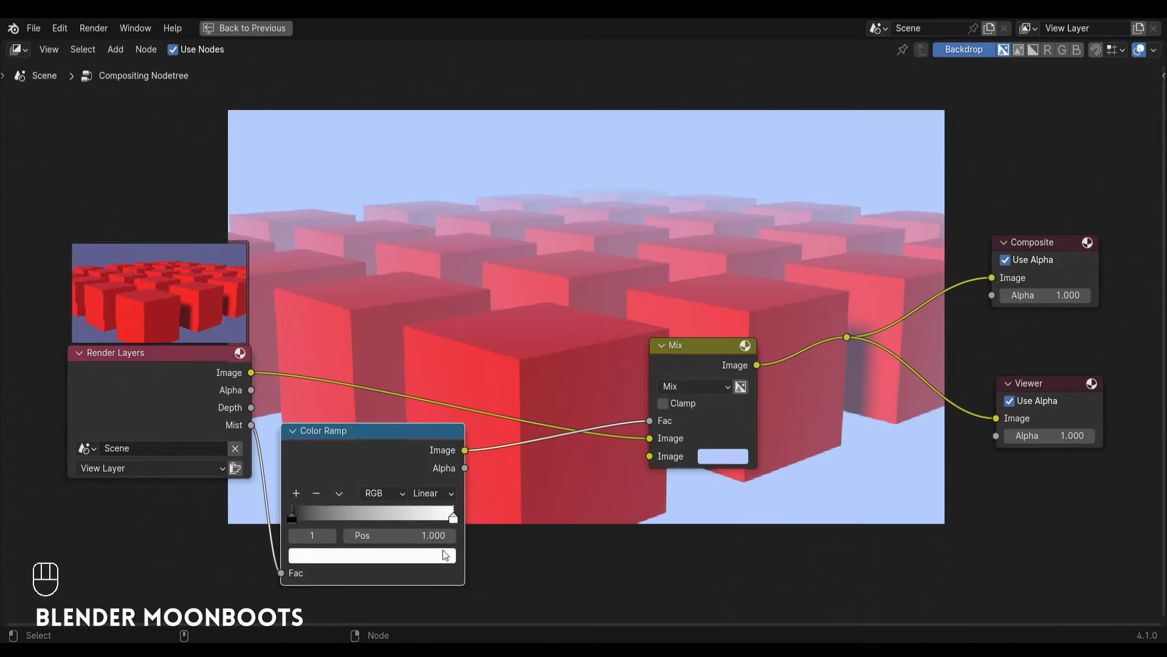
click(444, 555)
mouse_move(441, 330)
mouse_down()
mouse_move(447, 422)
mouse_move(443, 309)
mouse_up()
Step: Set the Mix node's second image color to light orange with hue 0.080, saturation 0.725 and value 1.000
click(720, 456)
drag(779, 272, 755, 302)
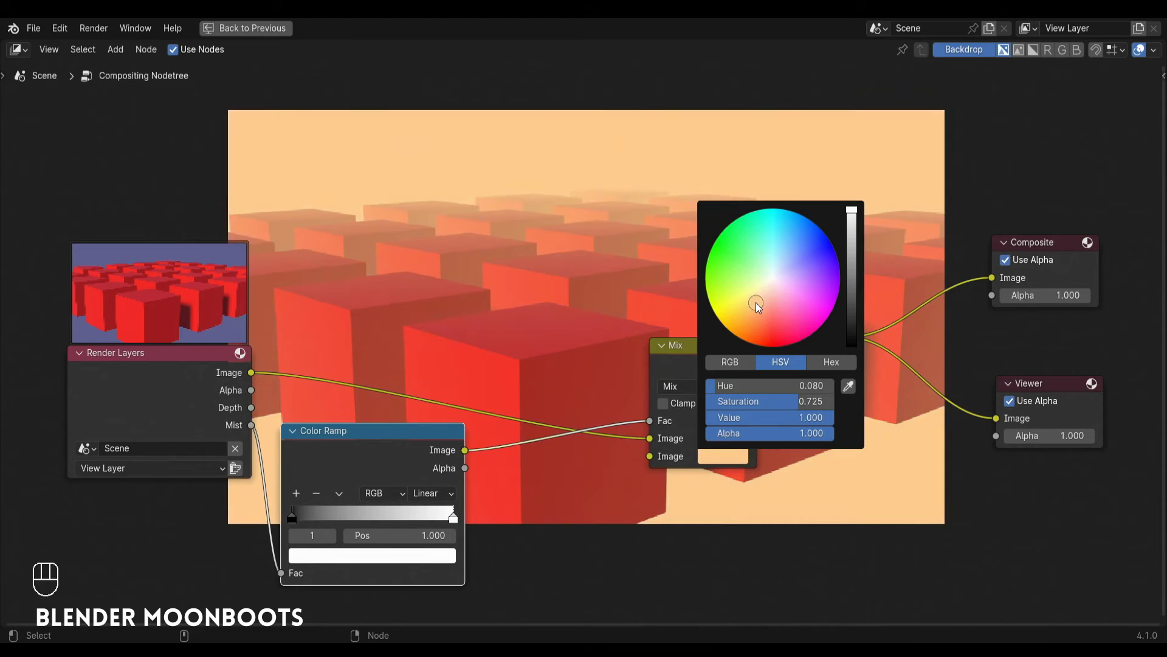